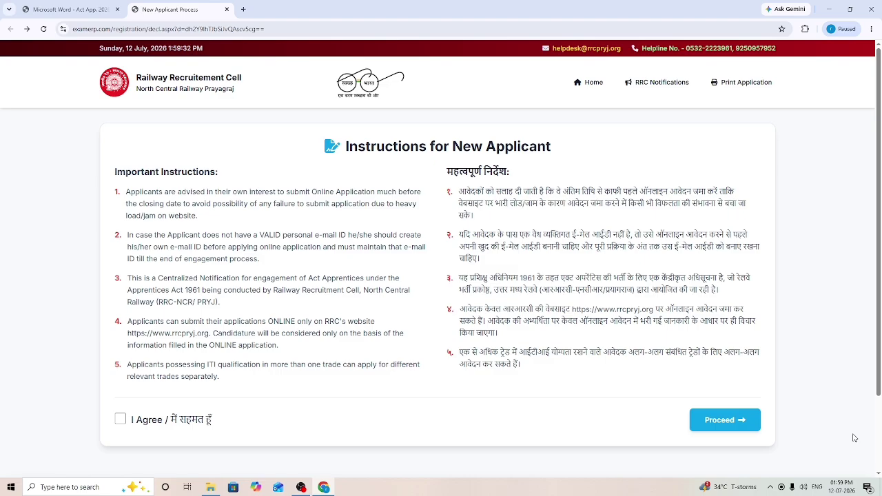
Examine the application dates, age criteria, eligible birth date ranges, and required qualifications and trades in the notification PDF
left_click(34, 11)
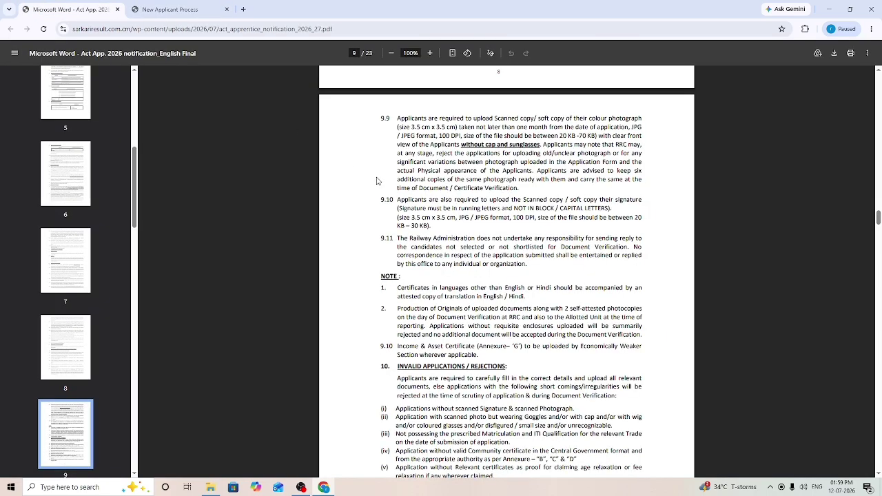
scroll(486, 232, "up", 4)
left_click_drag(878, 200, 878, 72)
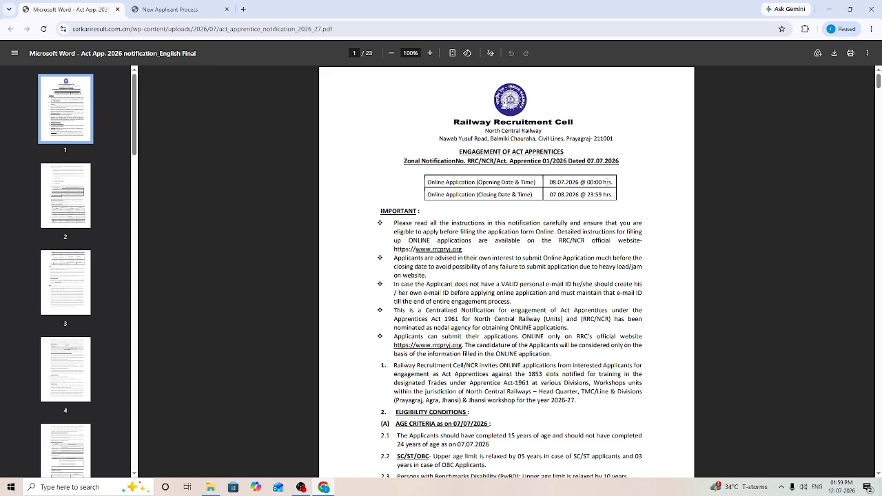
scroll(404, 339, "down", 3)
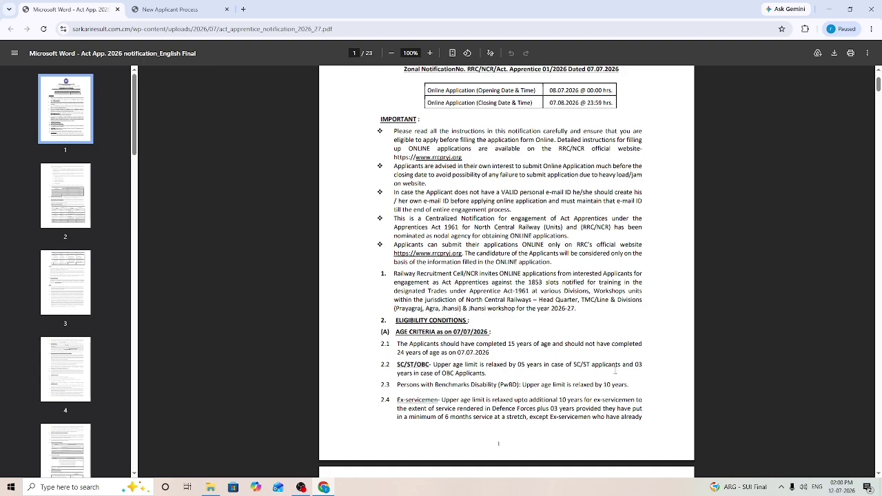
scroll(641, 366, "down", 1)
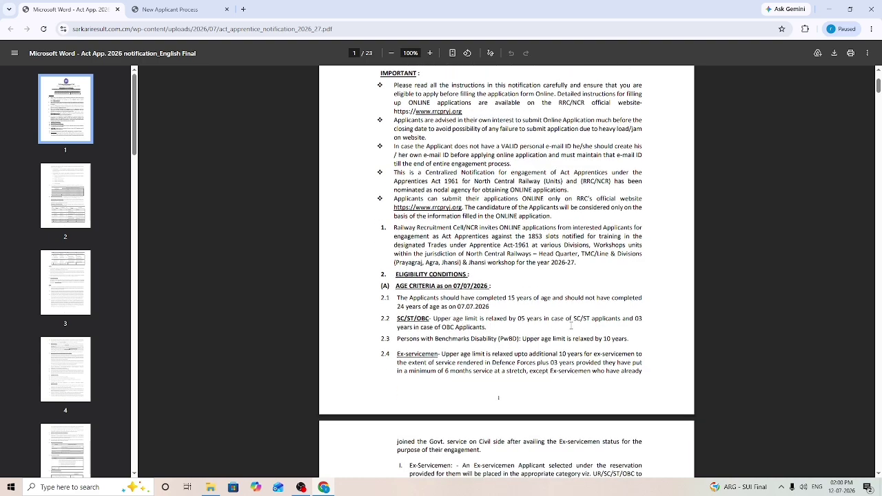
scroll(636, 326, "down", 5)
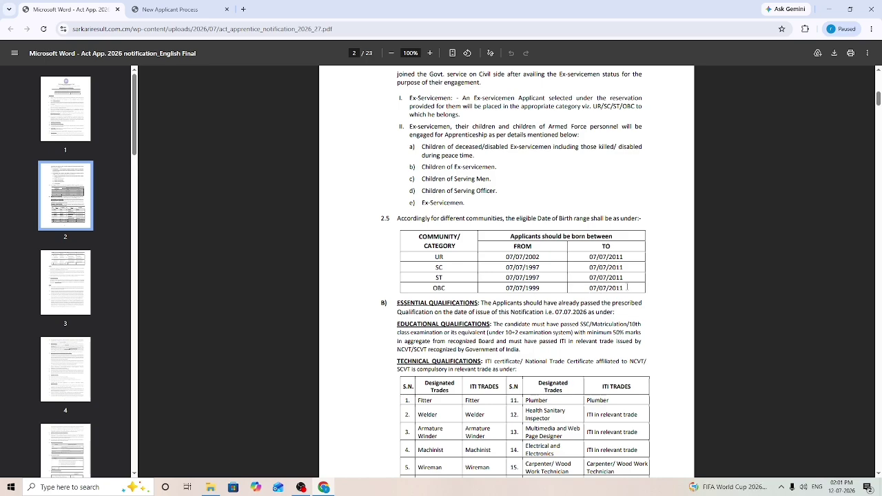
scroll(532, 193, "down", 1)
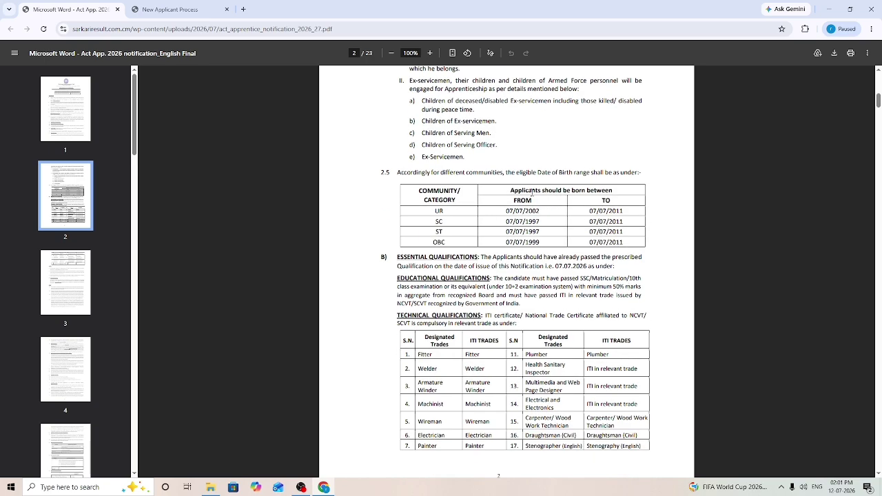
scroll(445, 291, "down", 3)
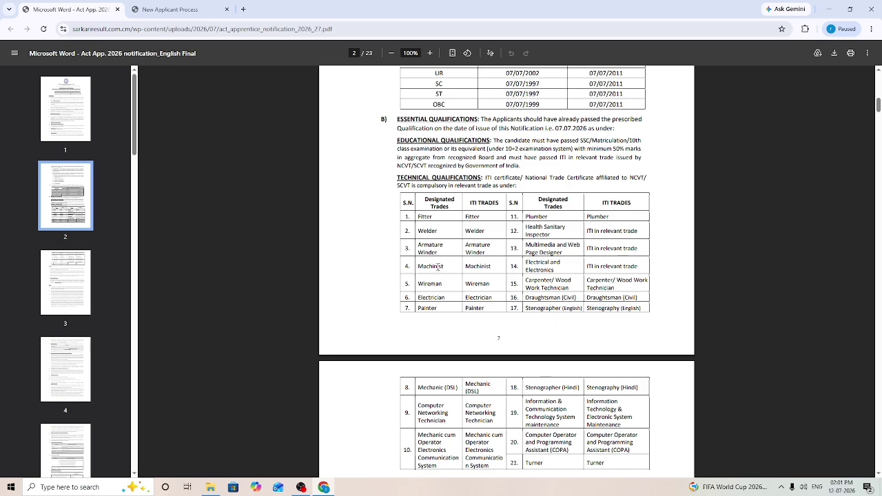
scroll(531, 344, "down", 5)
scroll(536, 282, "up", 1)
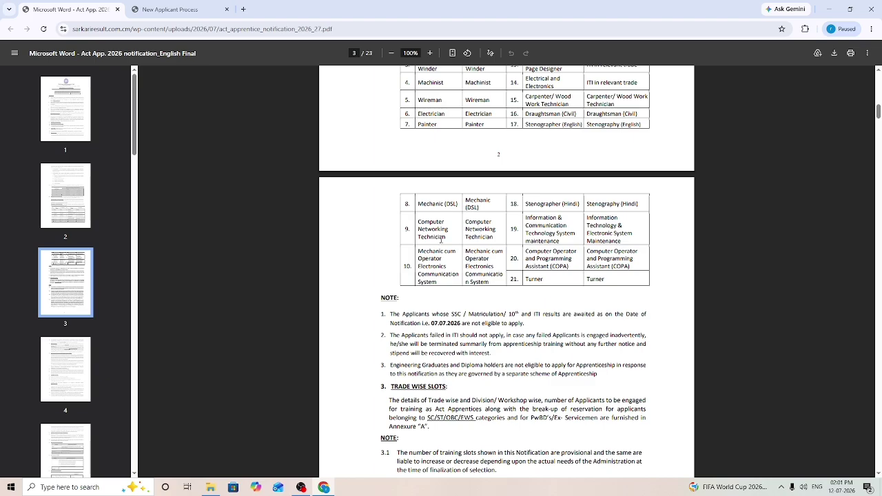
scroll(557, 234, "up", 5)
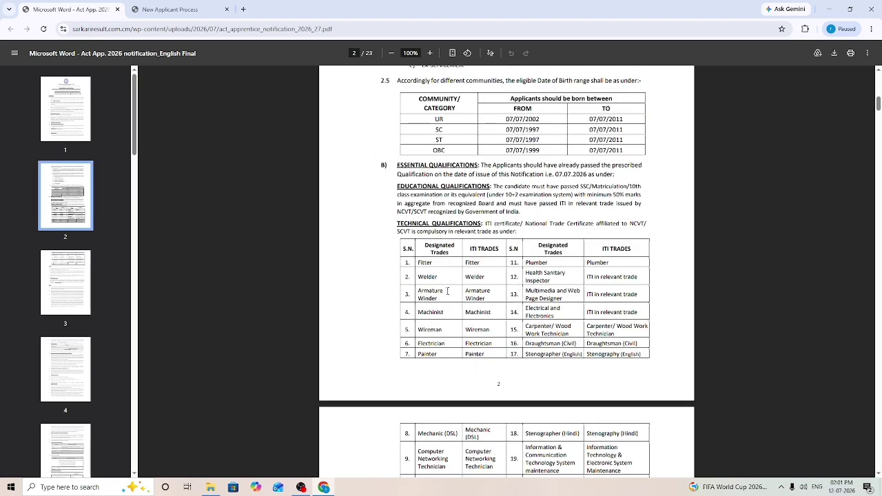
Examine the notification's sections on fee payment, training period, stipend, mode of application, and certificate, photograph and signature uploads
scroll(588, 295, "down", 20)
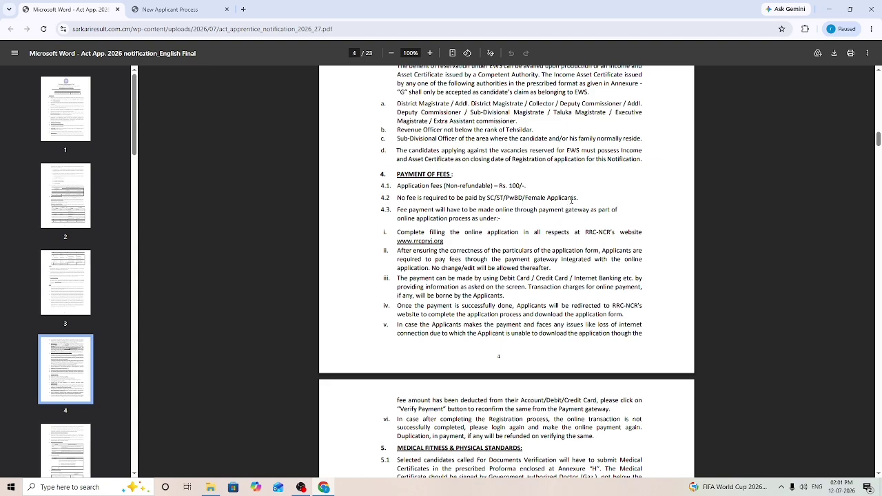
scroll(572, 201, "down", 20)
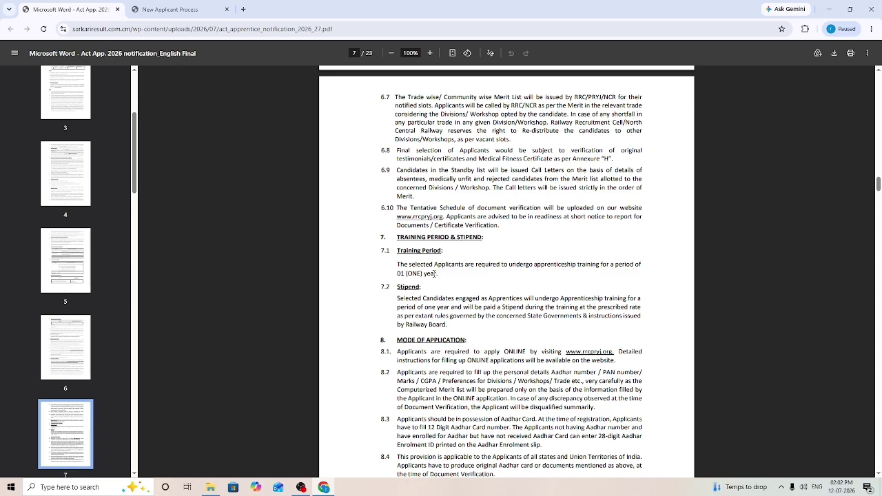
scroll(553, 344, "down", 4)
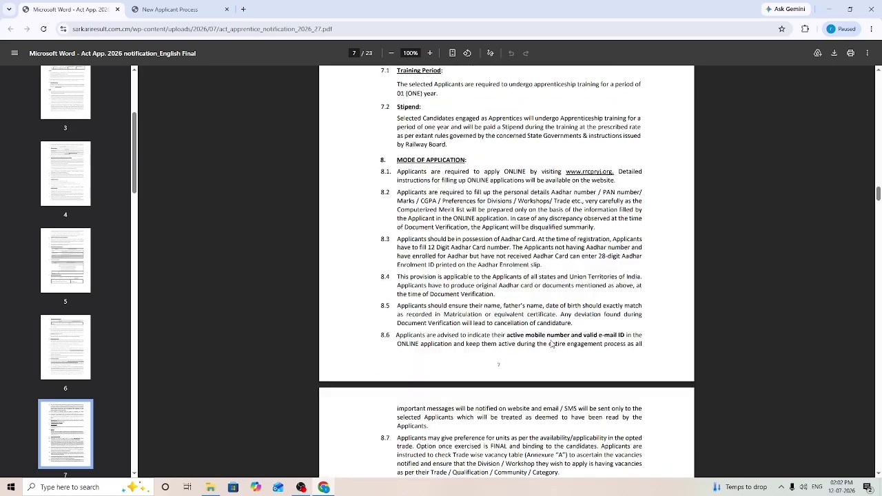
scroll(552, 343, "down", 8)
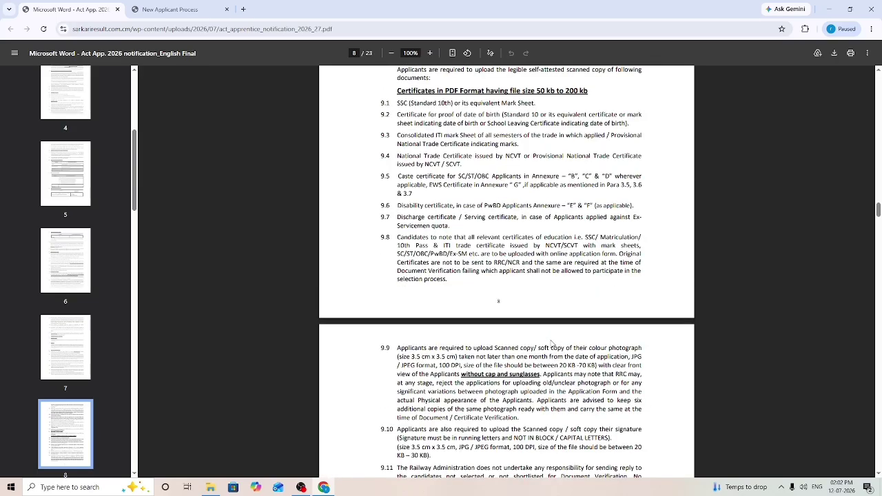
scroll(552, 344, "down", 1)
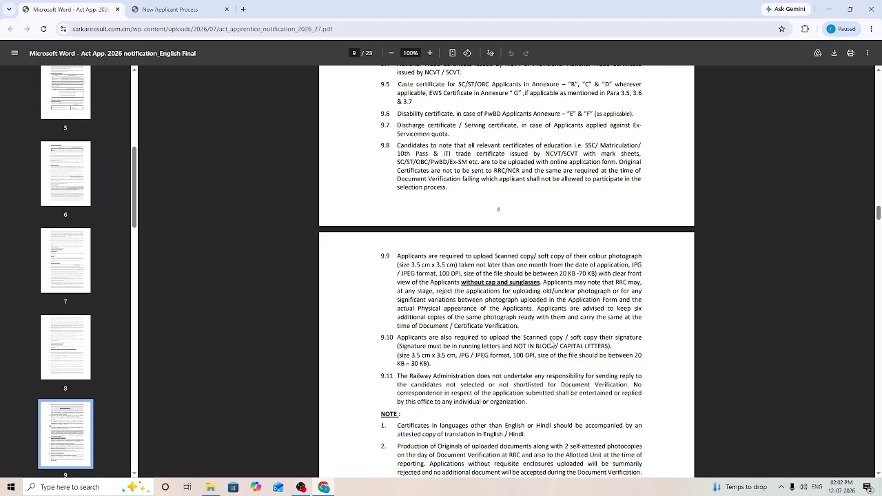
Return to the new applicant instructions page, agree to the instructions and proceed to the Create New Login form
left_click(179, 10)
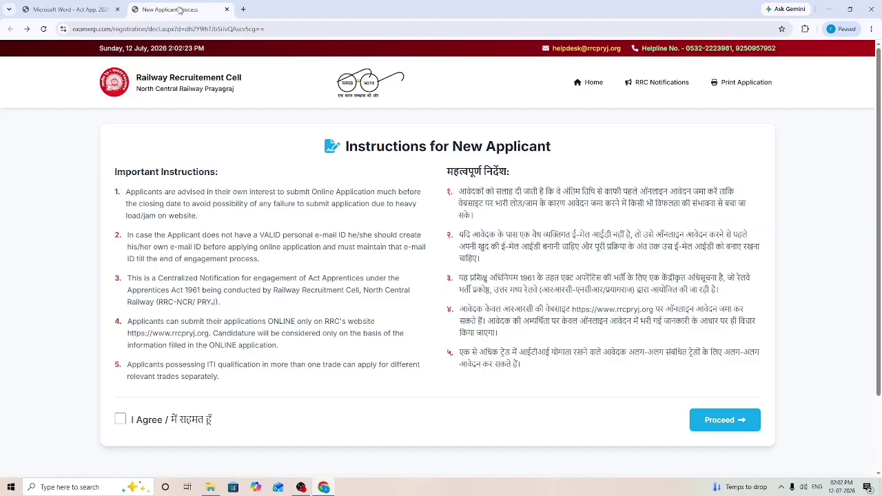
scroll(281, 272, "down", 1)
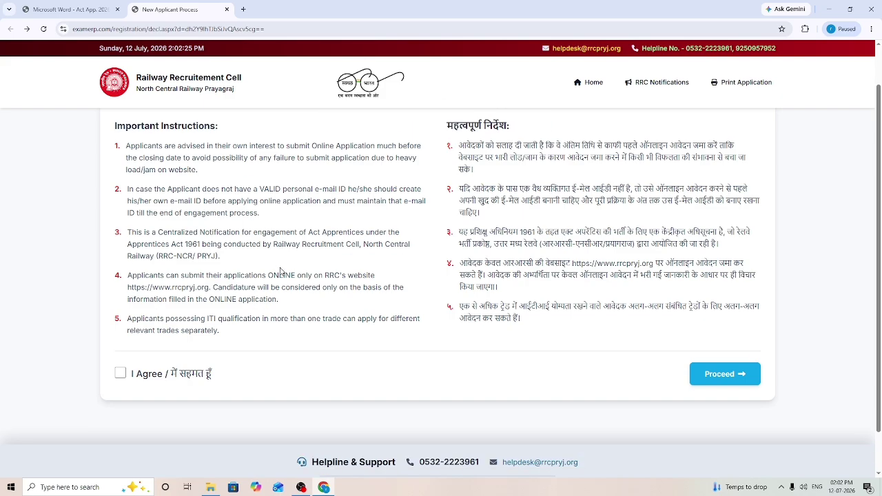
scroll(281, 272, "down", 1)
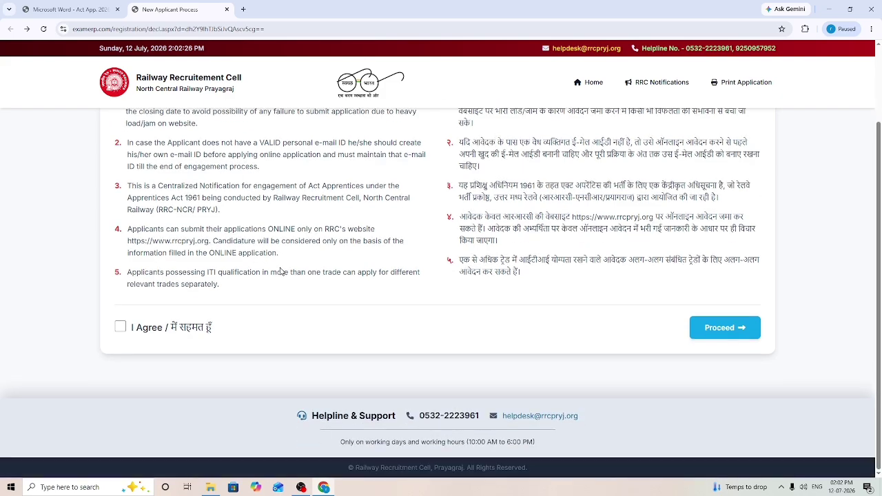
left_click(121, 328)
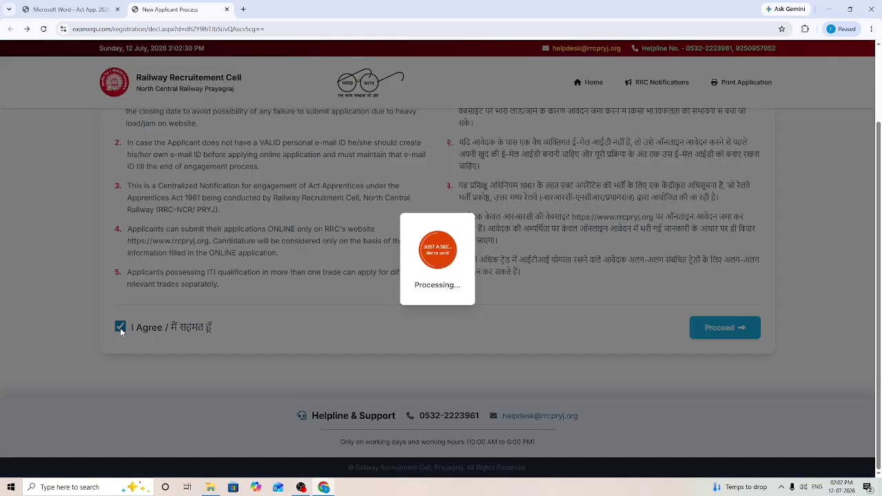
scroll(492, 218, "up", 1)
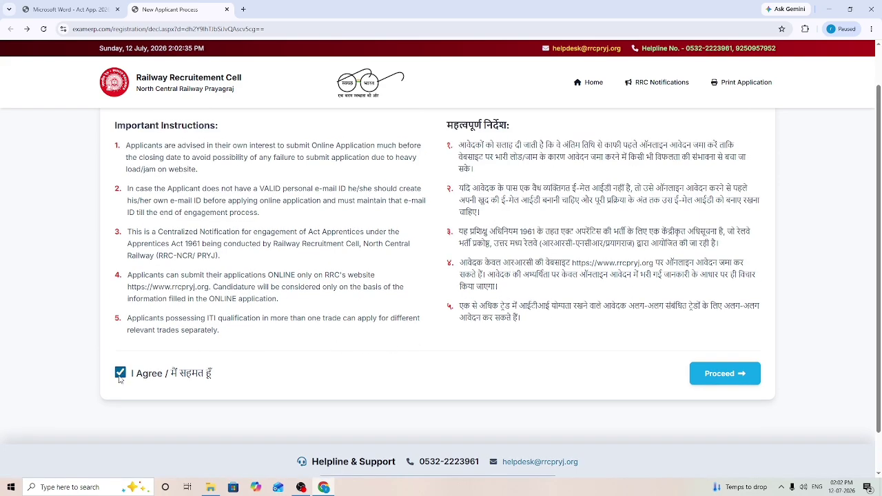
left_click(725, 384)
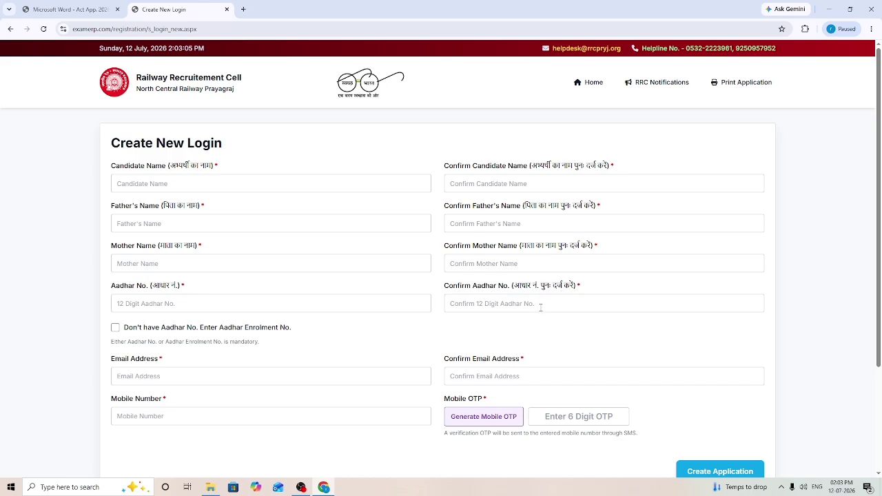
Turn on the option for applicants without an Aadhar number in the Create New Login form, and turn it off again
scroll(541, 307, "down", 2)
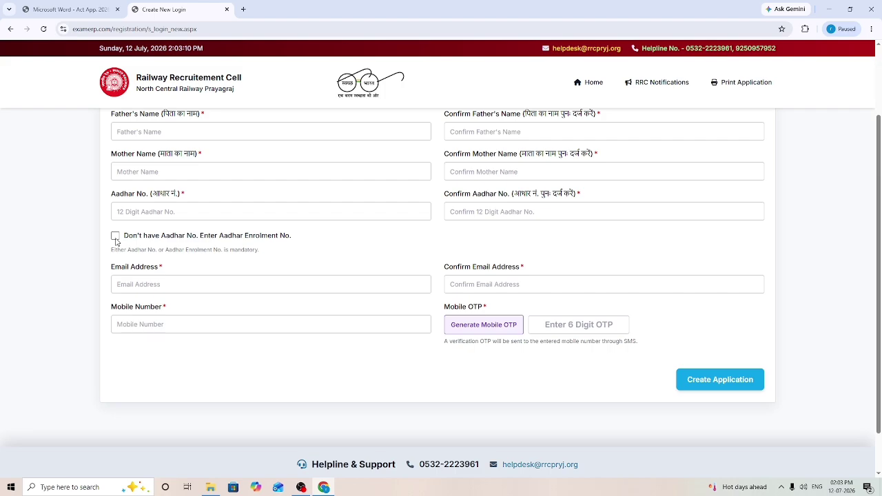
left_click(116, 237)
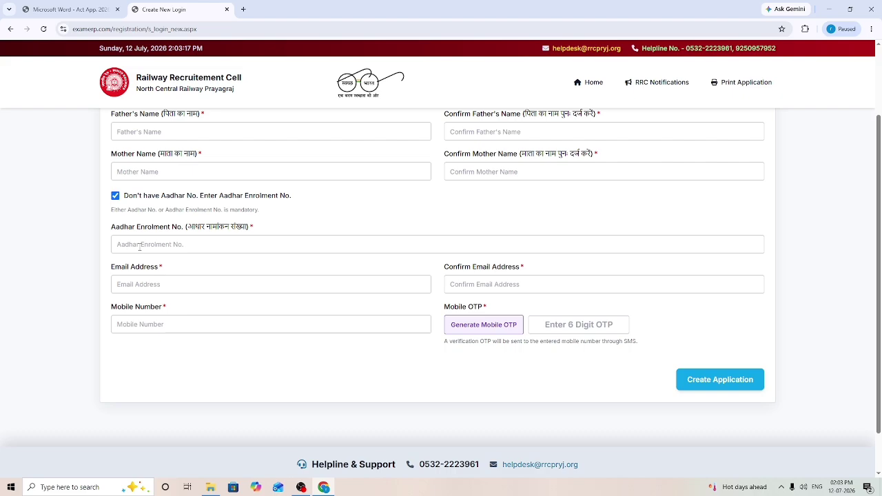
left_click(115, 197)
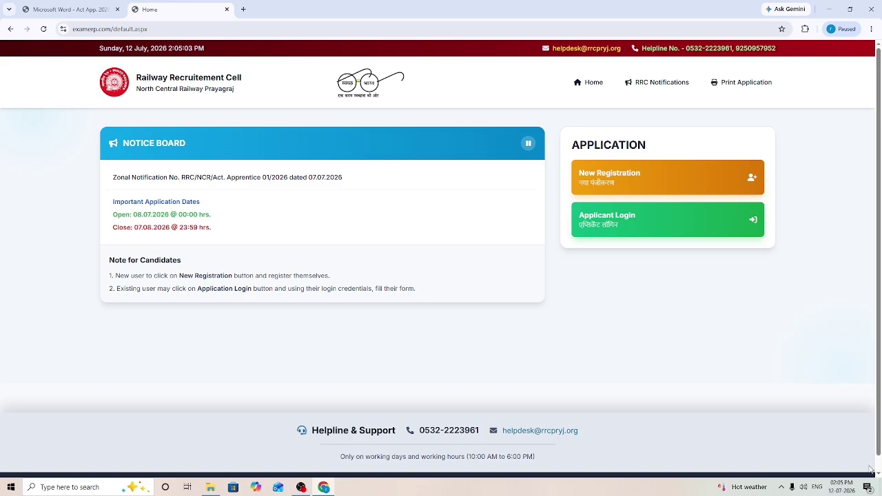
Go through the applicant login to the application form and select Fitter as the trade
left_click(628, 225)
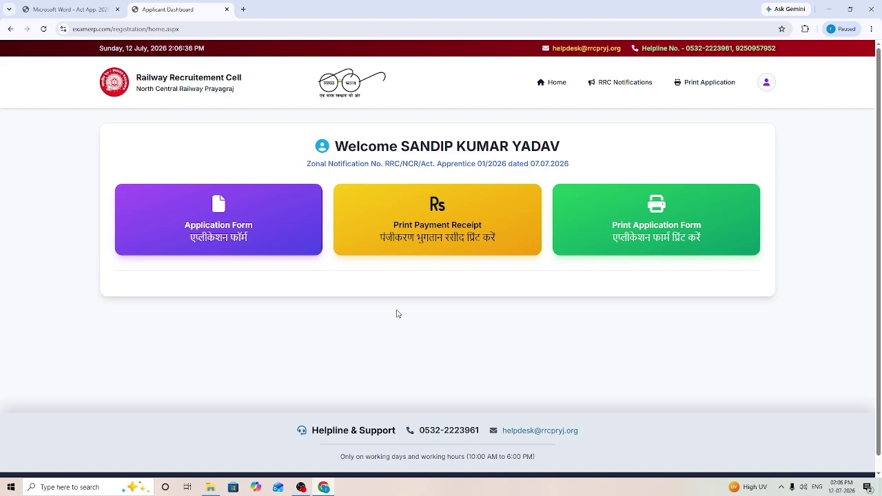
left_click(204, 236)
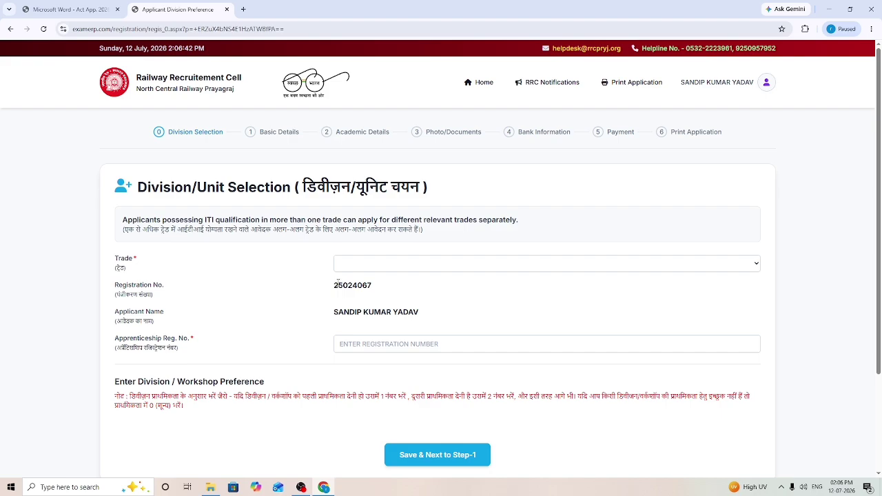
left_click(411, 269)
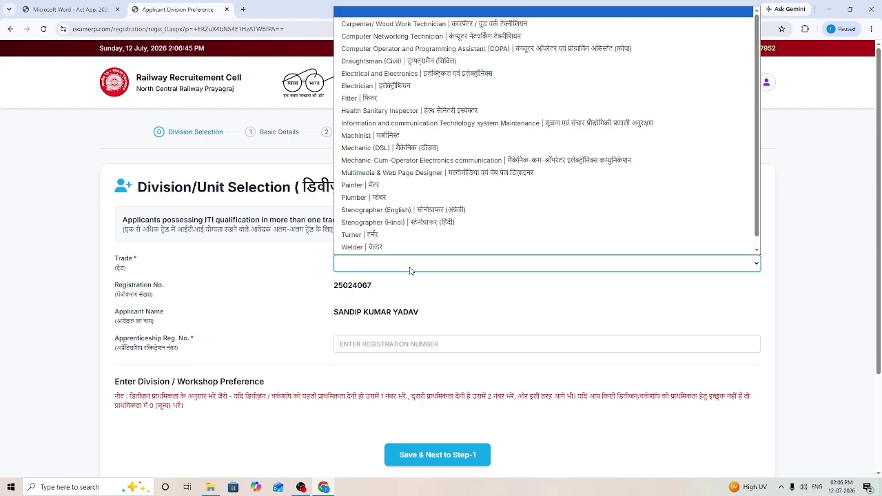
scroll(393, 222, "down", 1)
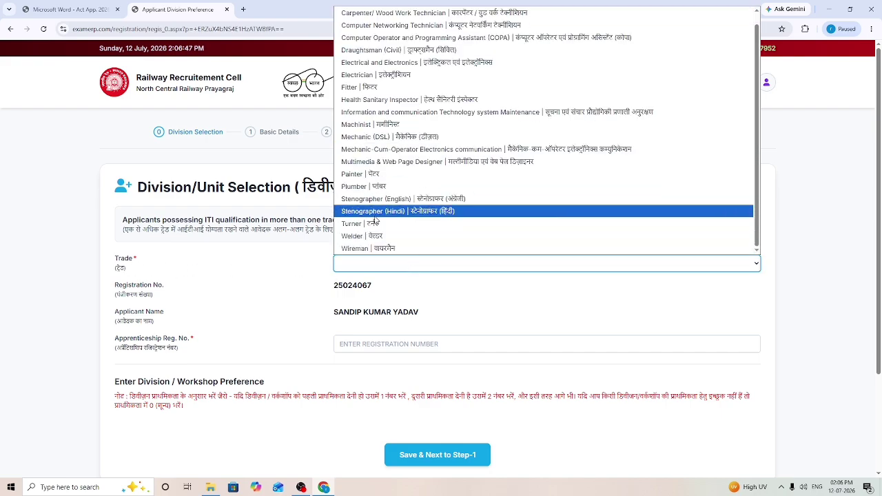
left_click(376, 88)
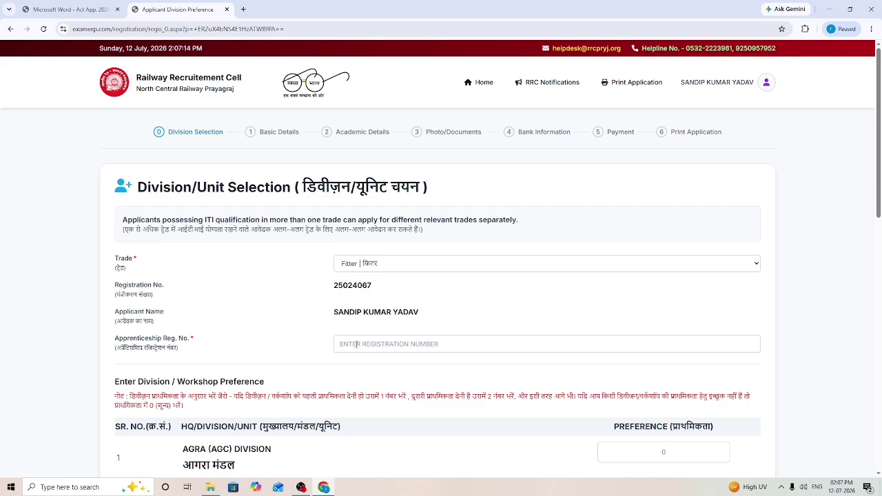
Review the division and workshop preference rows, and check the trade-wise slots for each division in Annexure 'A' of the notification PDF
scroll(357, 345, "down", 4)
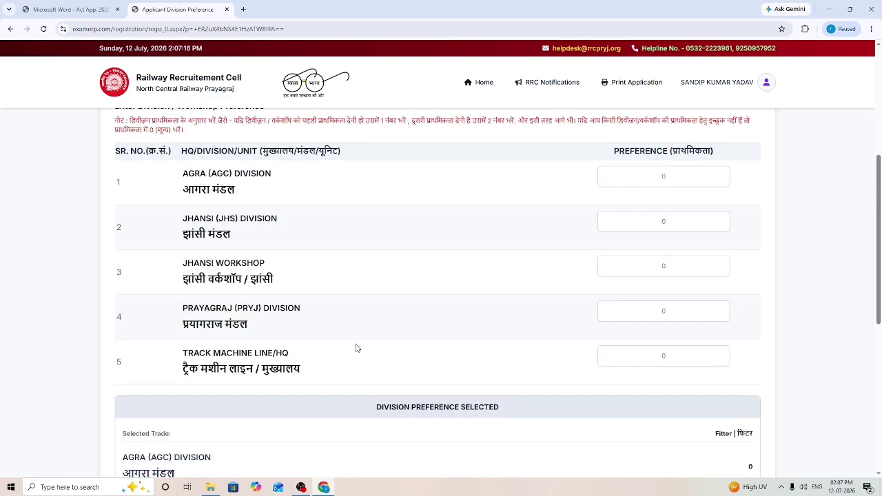
scroll(356, 348, "up", 1)
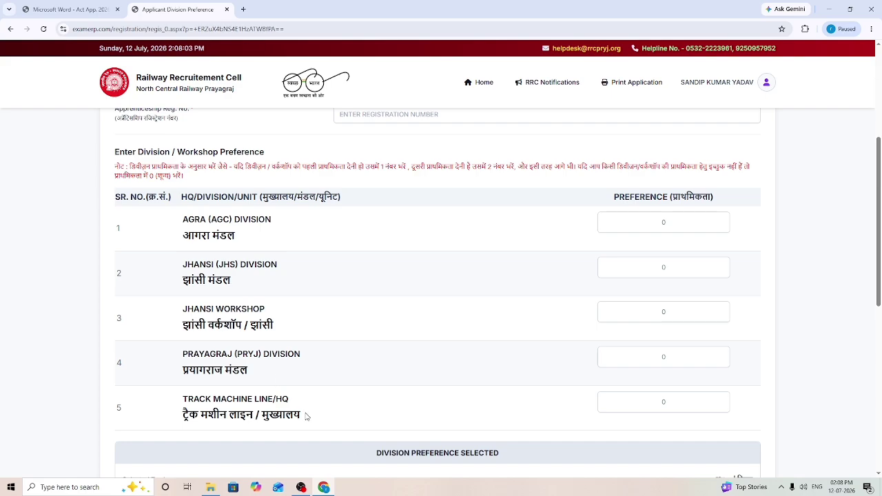
scroll(305, 416, "down", 2)
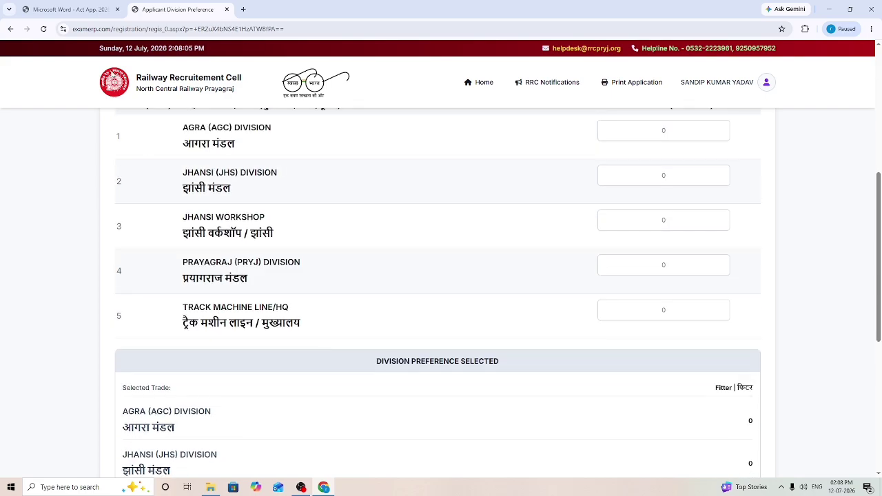
left_click(69, 9)
scroll(416, 240, "up", 1)
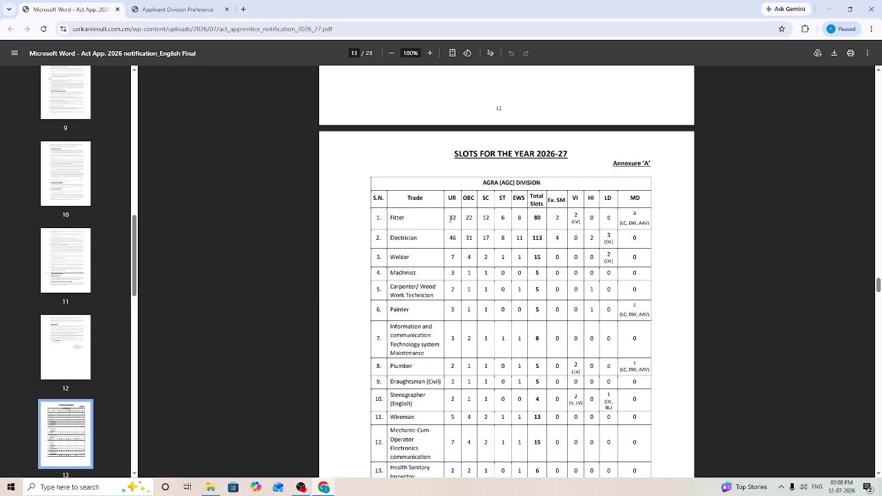
scroll(450, 219, "down", 4)
scroll(479, 140, "up", 2)
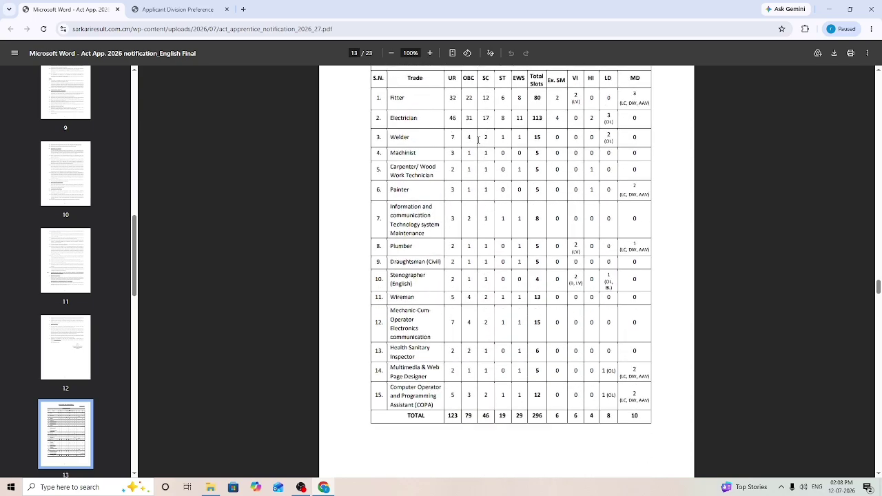
scroll(479, 140, "down", 10)
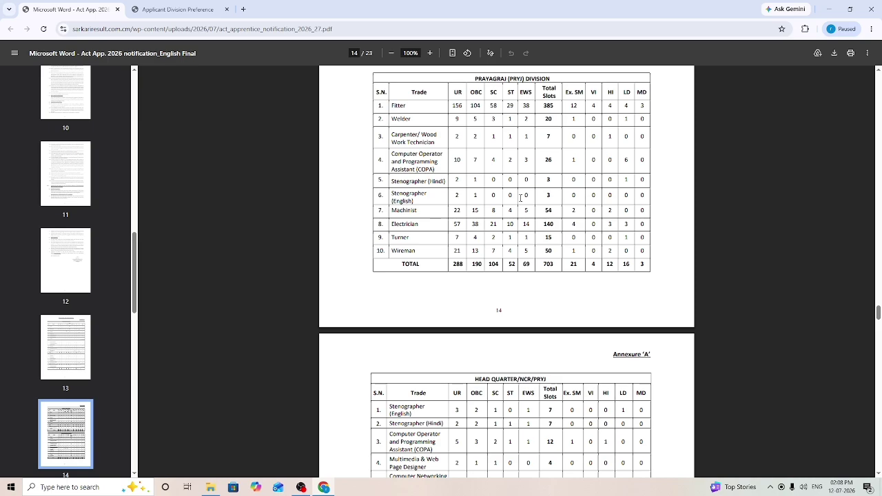
scroll(520, 198, "down", 4)
scroll(520, 198, "down", 2)
scroll(522, 202, "up", 2)
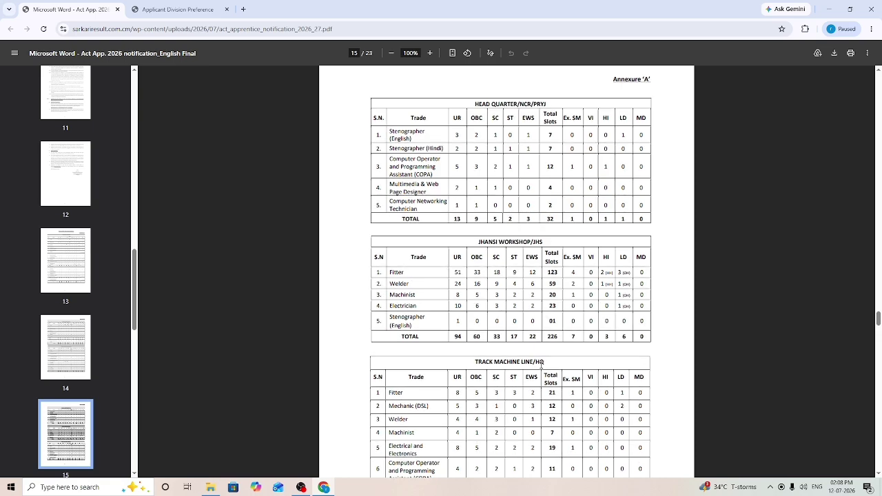
Return to the application's preference form and set Jhansi (JHS) Division to preference 1 and Agra (AGC) Division to preference 2
scroll(541, 366, "up", 5)
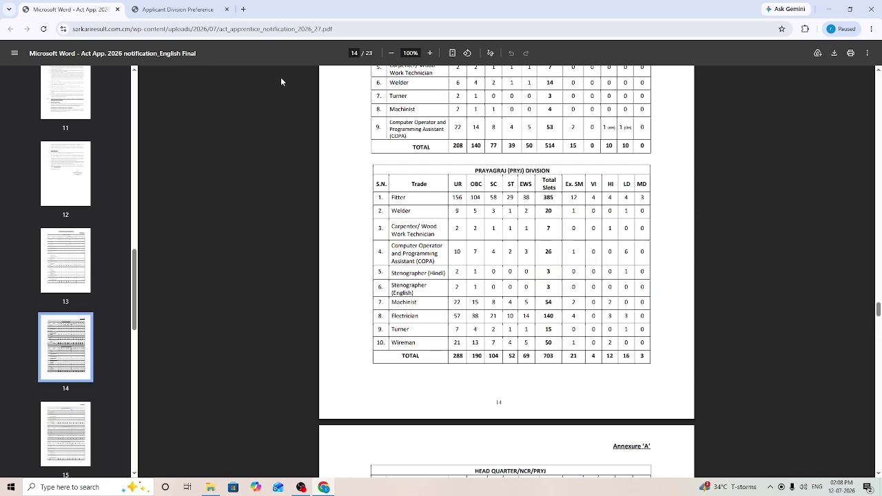
left_click(178, 9)
scroll(359, 211, "up", 1)
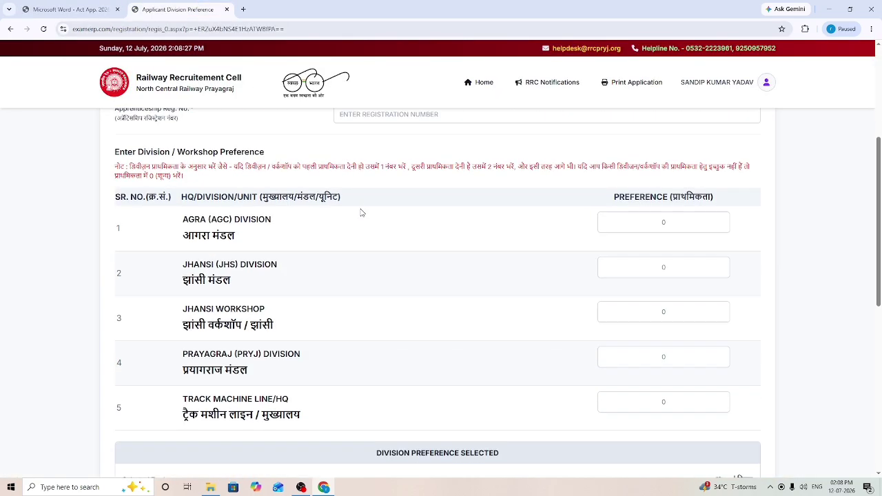
scroll(359, 210, "down", 1)
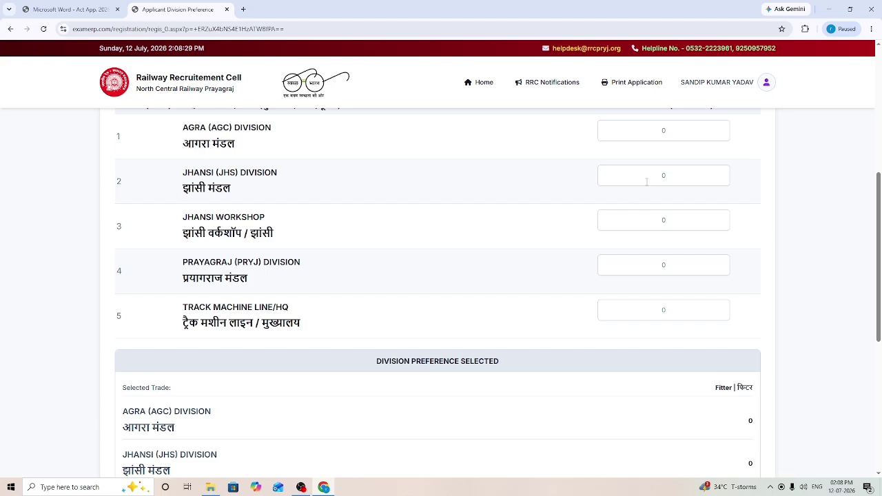
left_click_drag(668, 178, 655, 179)
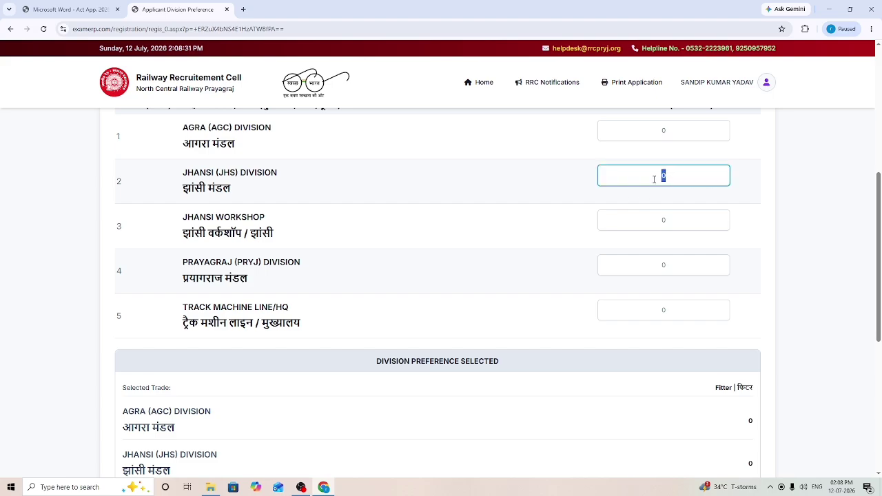
type("1")
left_click_drag(676, 130, 663, 130)
type("2")
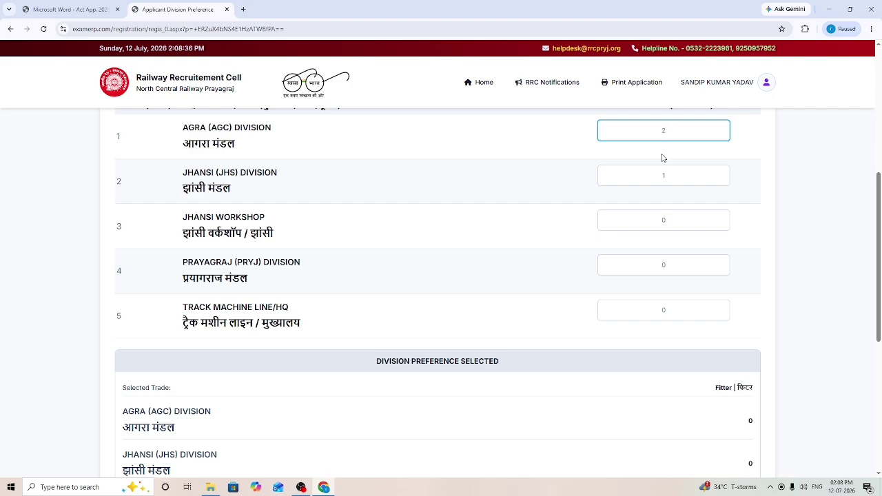
Set the preferences to 3 for Jhansi Workshop, 4 for Prayagraj (PRYJ) Division and 5 for Track Machine Line/HQ
left_click_drag(682, 222, 662, 220)
type("3")
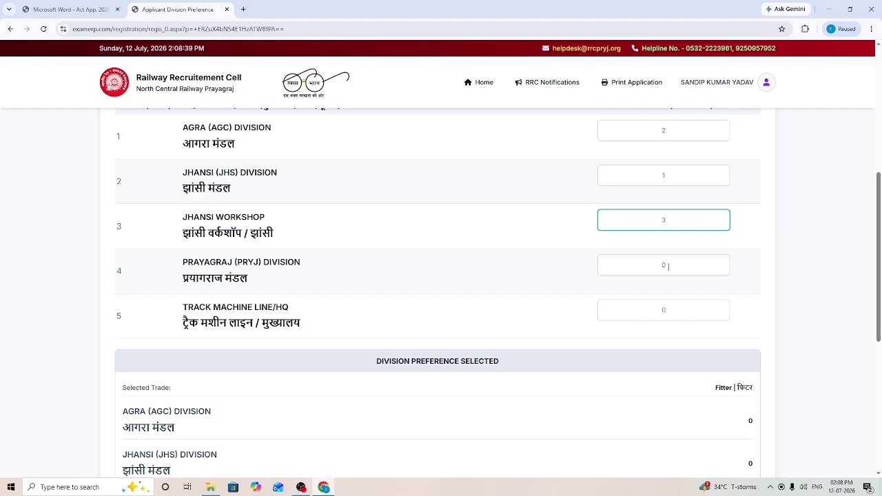
left_click_drag(670, 268, 650, 269)
type("4")
left_click(663, 309)
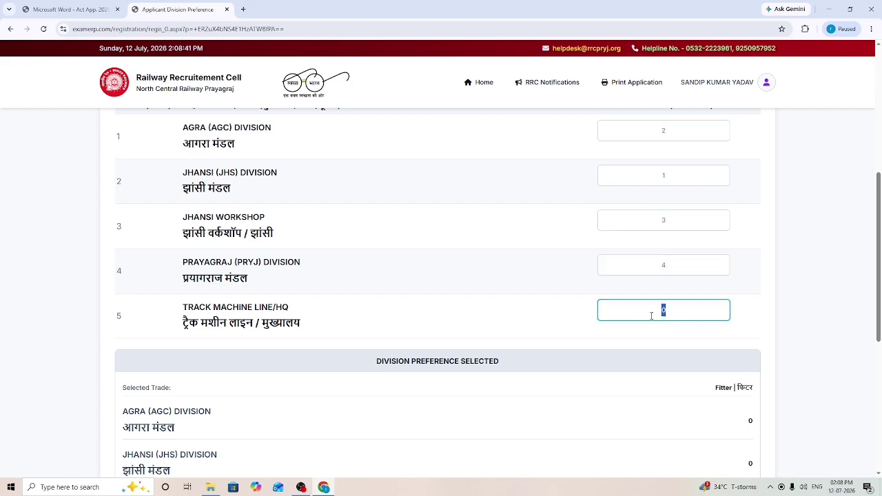
type("5")
Review the selected division preferences, save them and proceed to Step-1
scroll(651, 315, "down", 3)
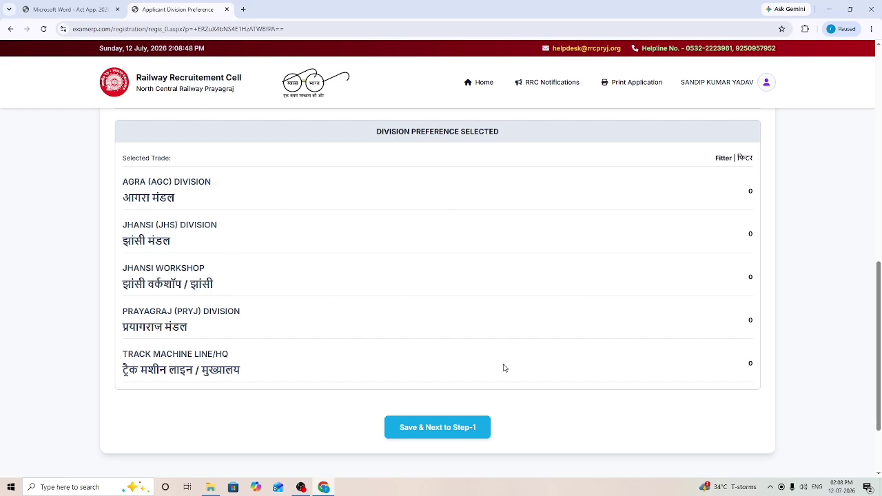
scroll(504, 368, "down", 1)
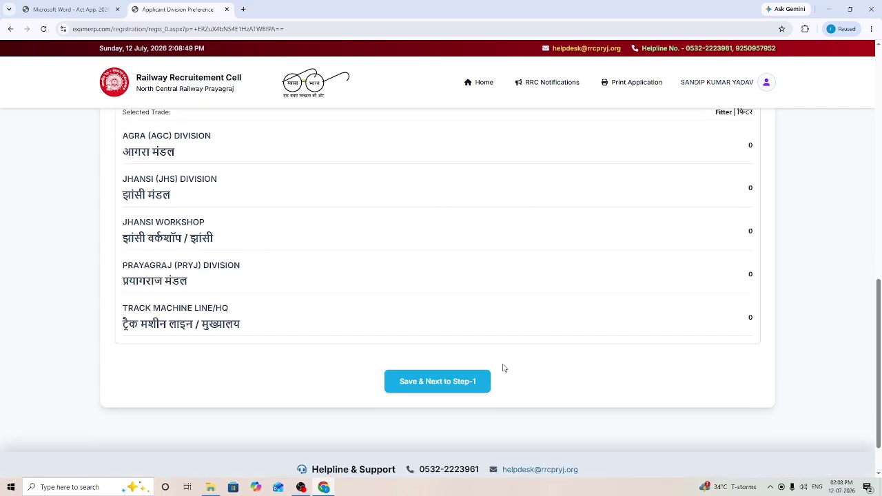
left_click(452, 383)
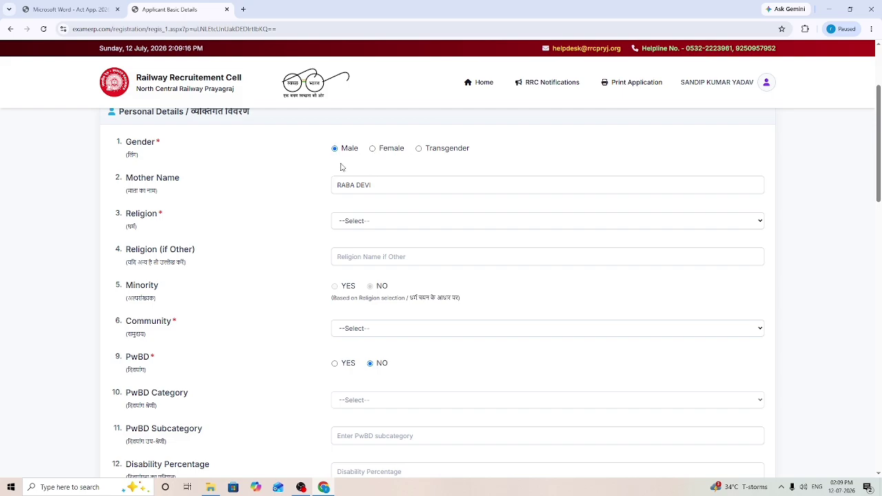
Set the religion to HINDU and the community to ST in the personal details
left_click(365, 221)
left_click(363, 249)
left_click(371, 226)
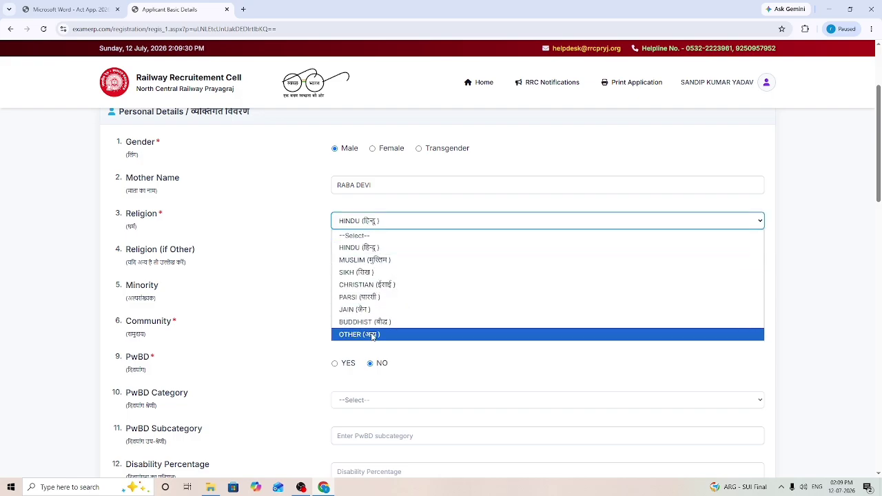
left_click(286, 271)
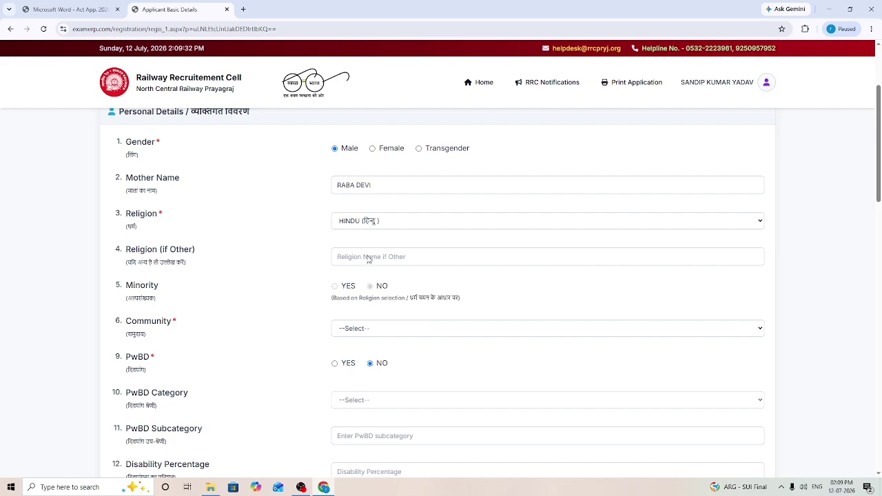
left_click(372, 330)
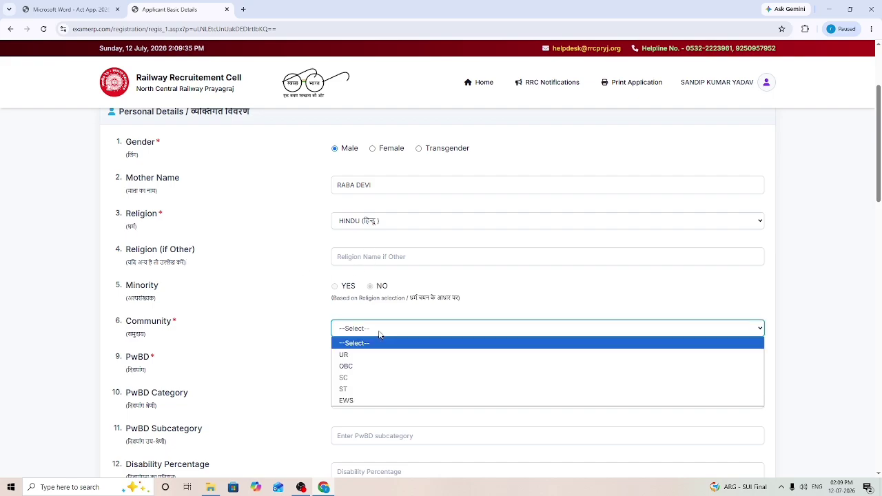
left_click(361, 390)
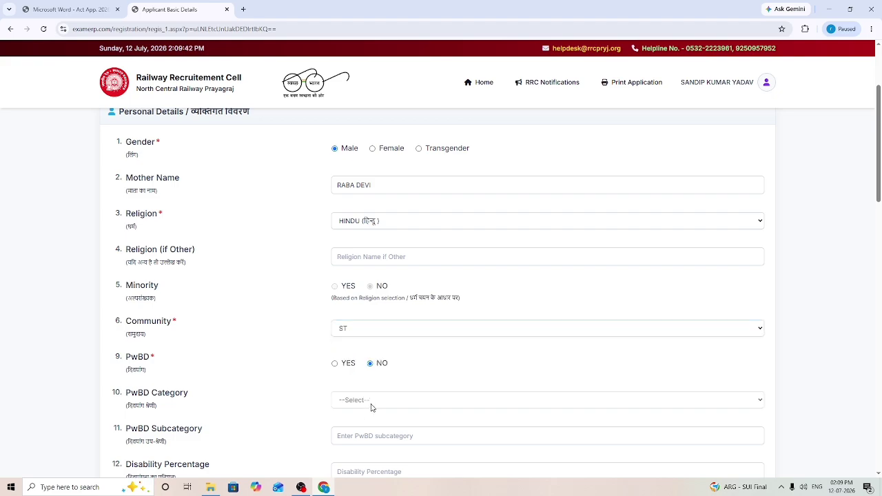
Set PwBD to Yes, view the available PwBD categories and related fields, and set PwBD back to No
left_click(335, 363)
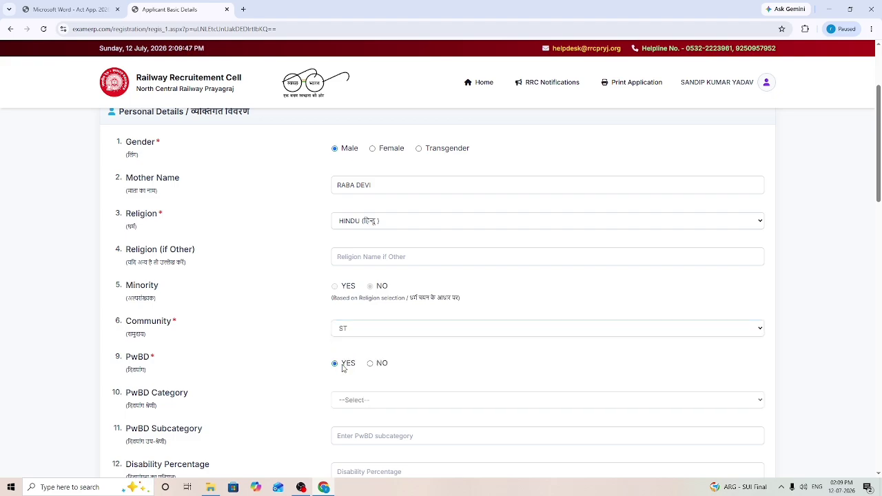
left_click(366, 403)
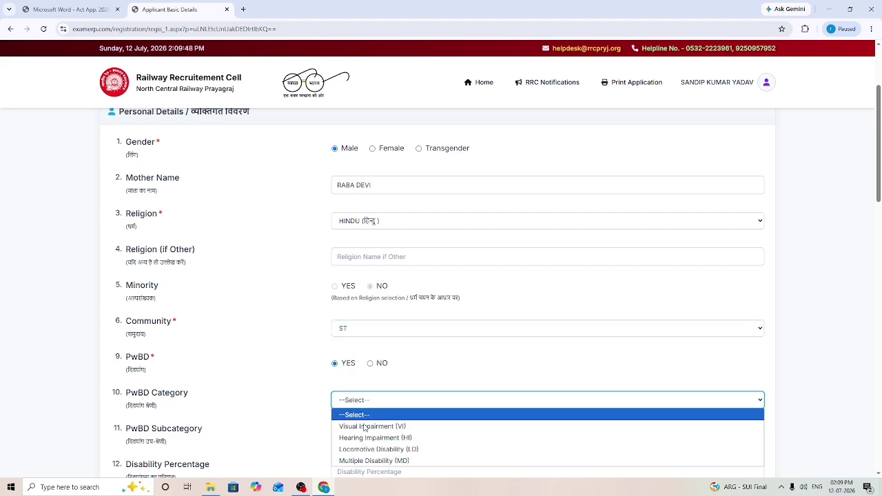
left_click(305, 439)
scroll(365, 437, "down", 2)
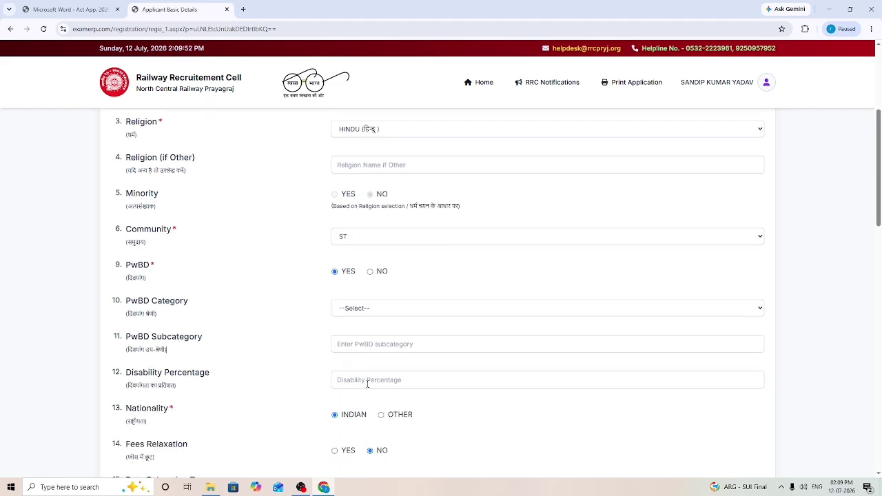
scroll(367, 384, "up", 1)
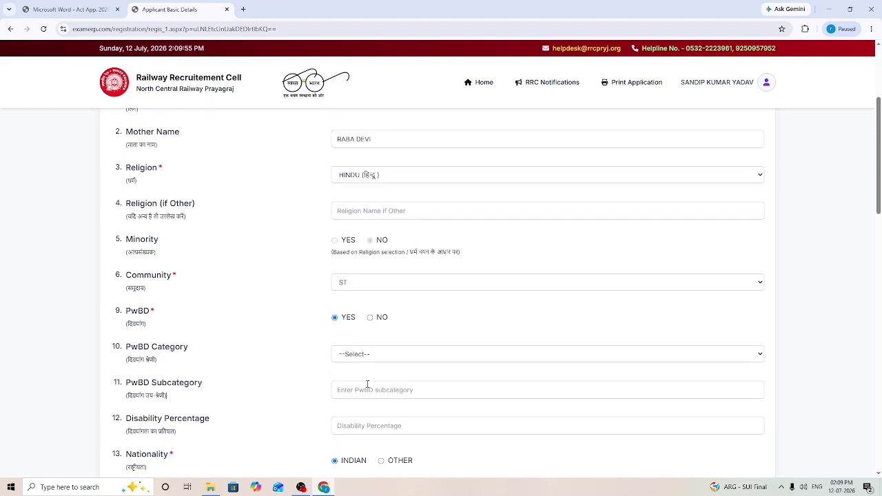
left_click(370, 318)
Set Fees Relaxation to Yes with ST as the fees relaxation type
scroll(400, 403, "down", 2)
scroll(400, 401, "down", 3)
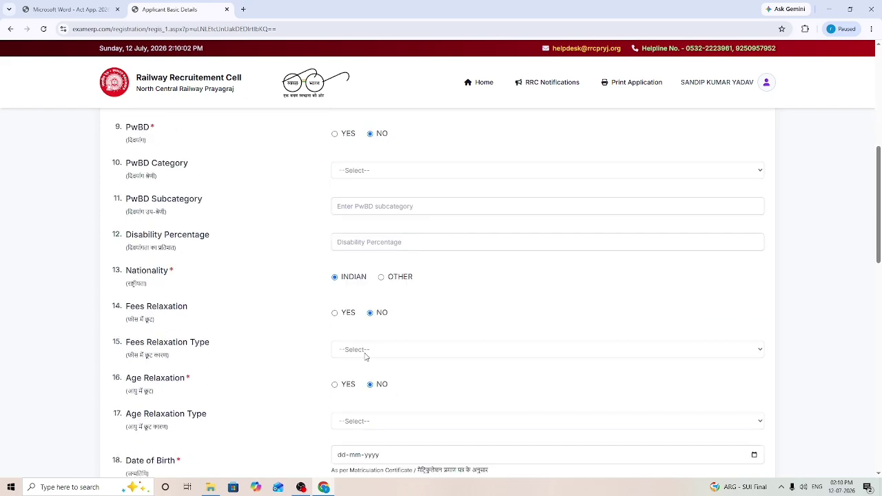
left_click(335, 313)
left_click(361, 353)
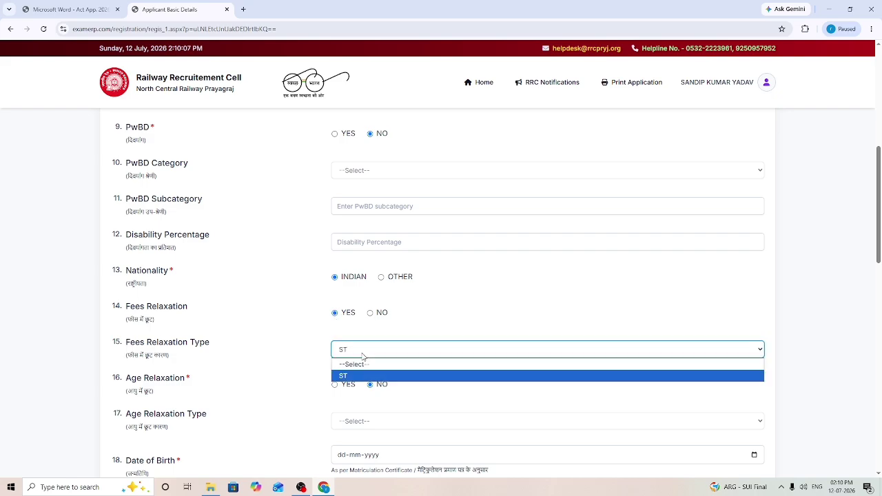
left_click(363, 357)
left_click(363, 357)
left_click(366, 377)
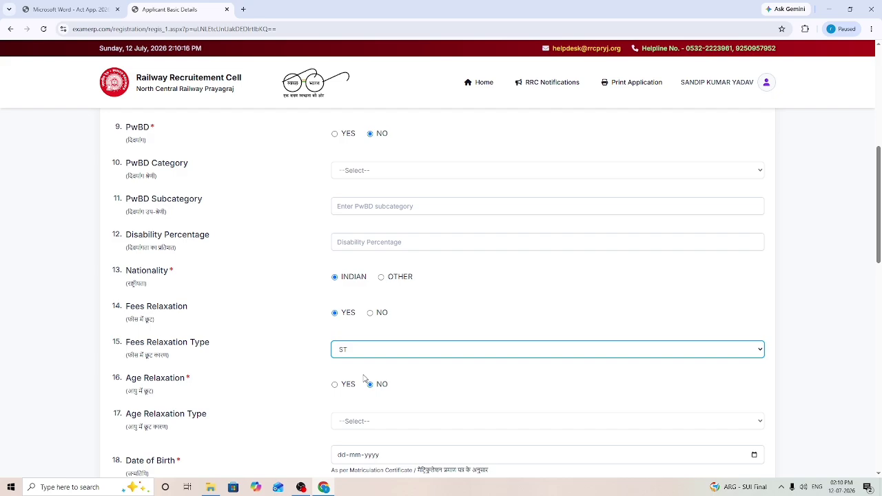
Set Age Relaxation to Yes with ST as the age relaxation type
left_click(335, 384)
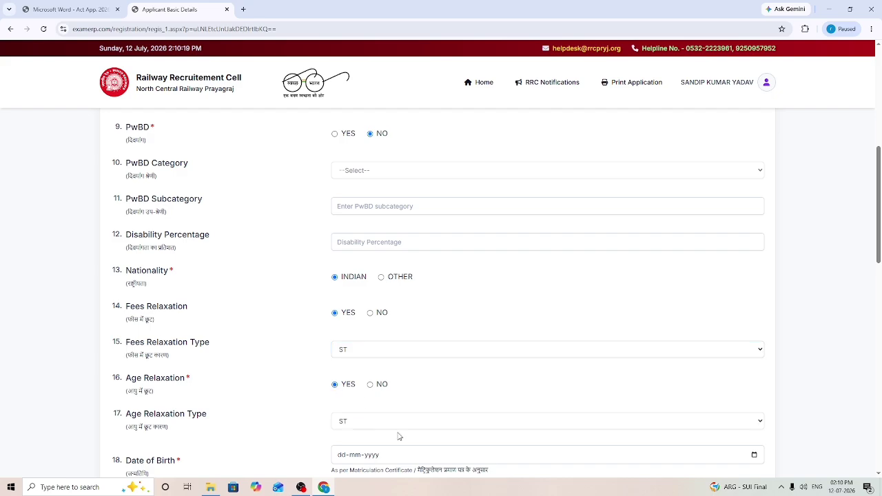
left_click(394, 422)
left_click(399, 417)
scroll(403, 408, "down", 1)
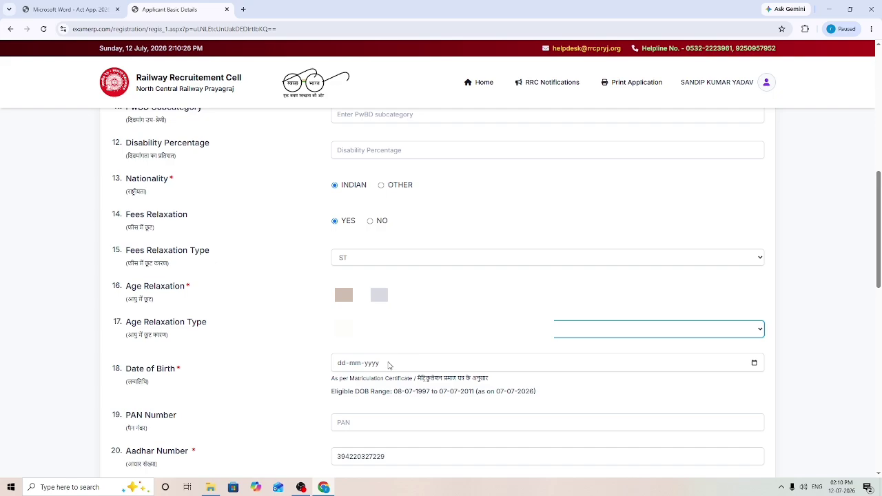
Review the date of birth, identity number and address fields, including the State and City/District selections
scroll(388, 365, "down", 2)
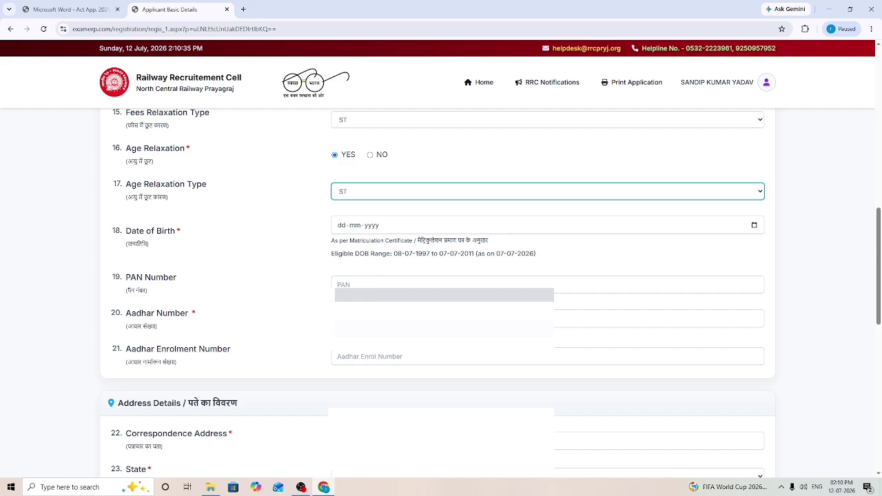
scroll(442, 294, "down", 4)
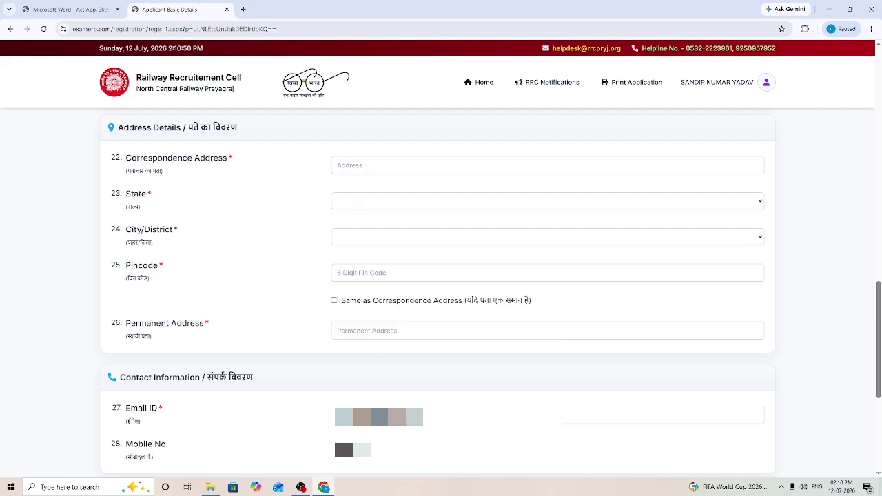
left_click(368, 202)
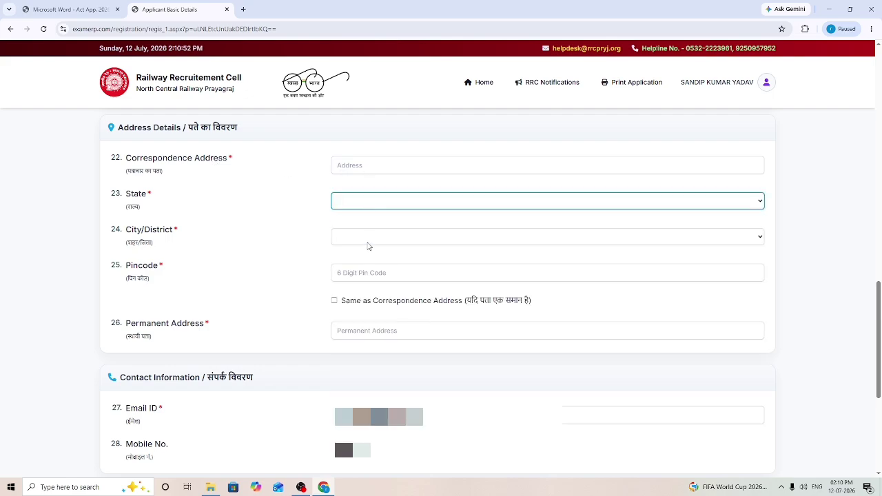
left_click(368, 244)
left_click(368, 246)
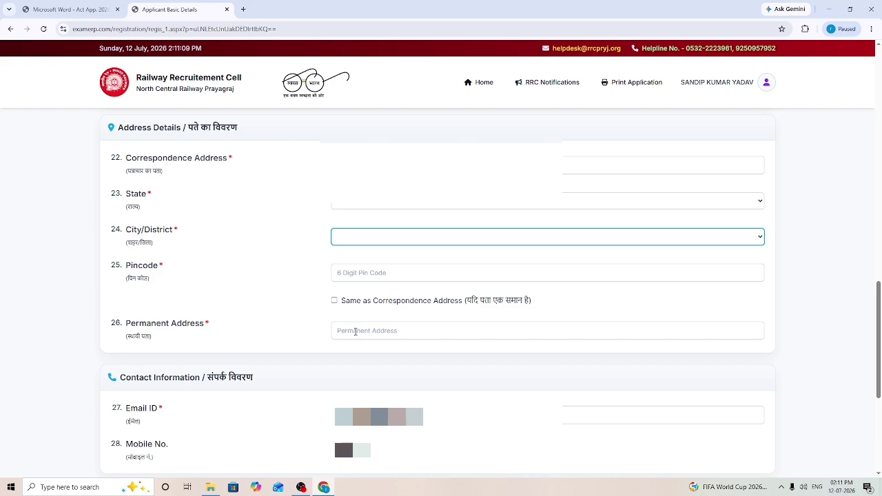
Accept the declaration at the end of the basic details form, save it and proceed to Step-2
scroll(360, 379, "down", 4)
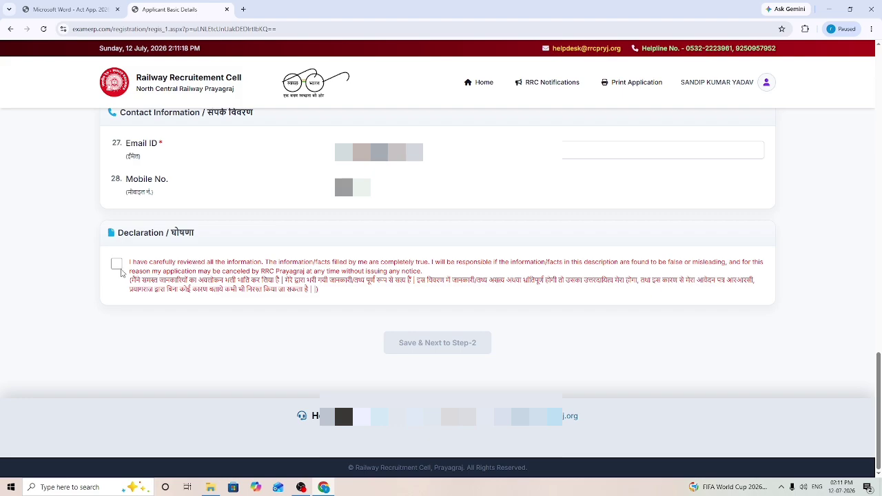
left_click(117, 265)
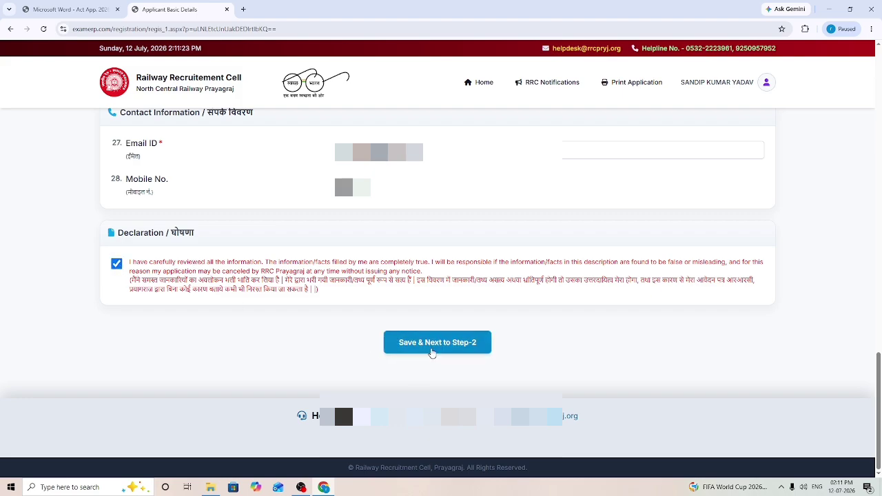
left_click(431, 350)
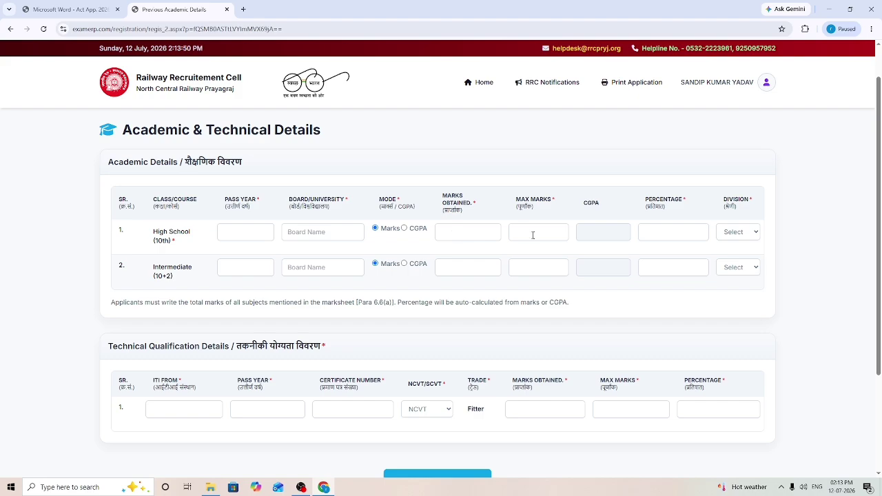
View the division options for High School, and choose NCVT for the ITI entry in the technical qualification details
left_click(740, 236)
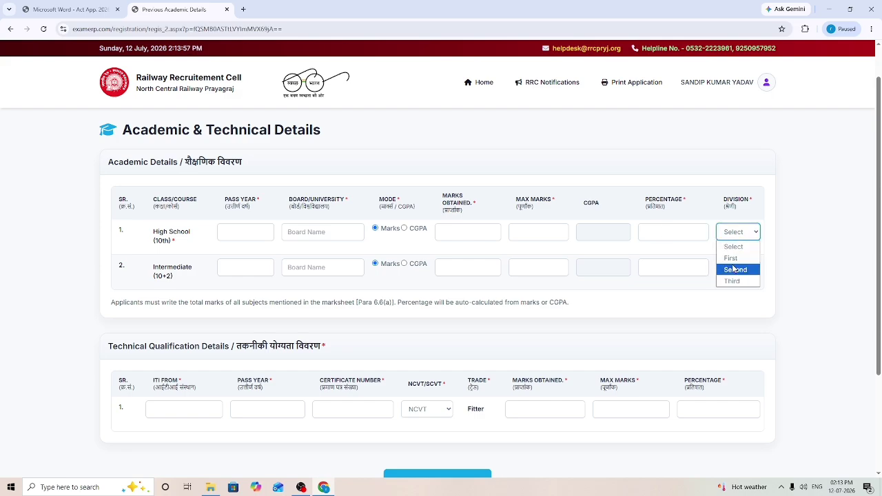
left_click(233, 302)
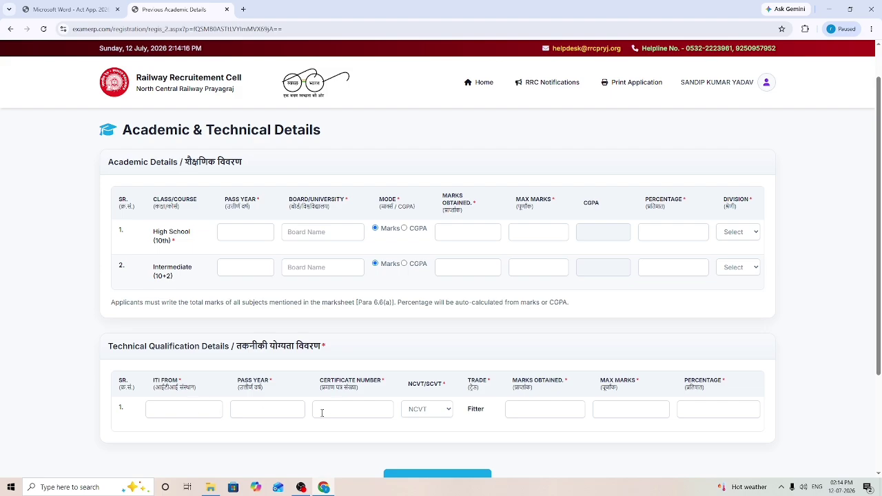
left_click(412, 410)
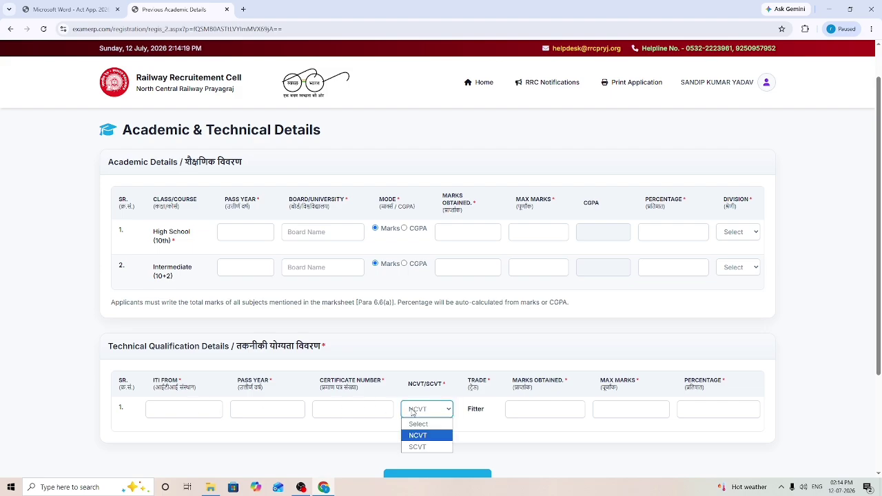
left_click(418, 436)
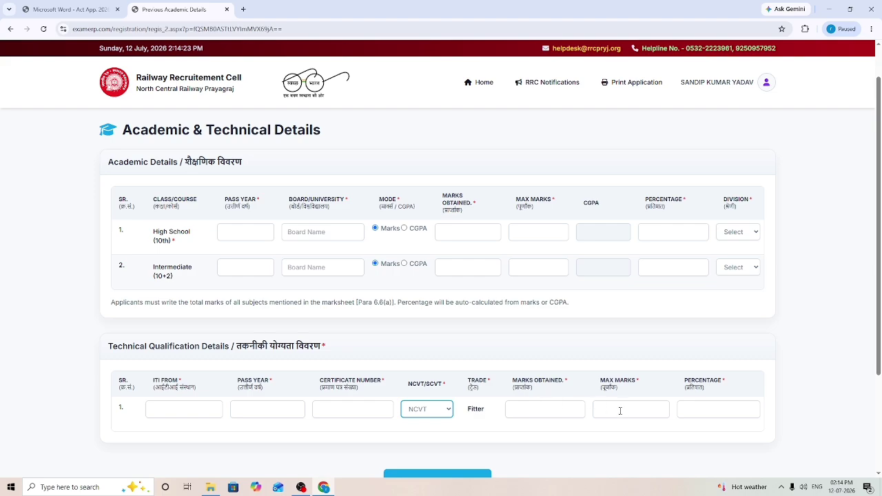
scroll(715, 411, "down", 2)
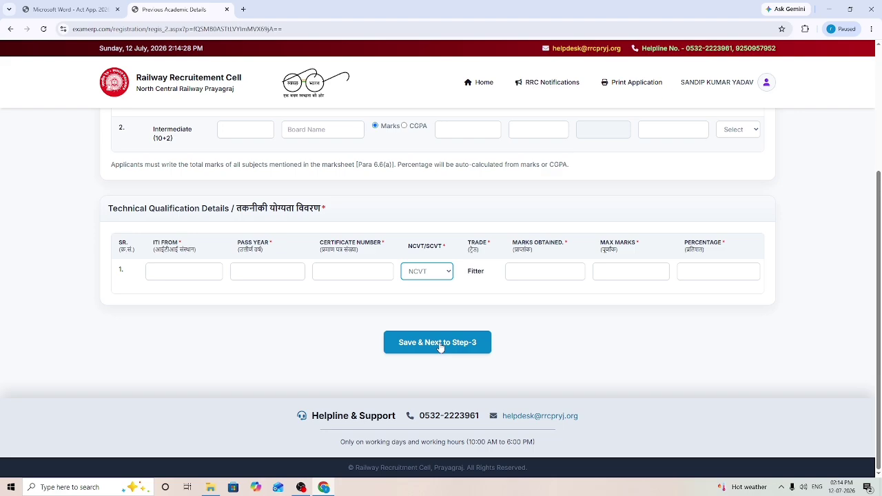
Save the academic and technical details, proceed to Step-3, and review the photo, signature and educational certificate upload requirements
left_click(441, 348)
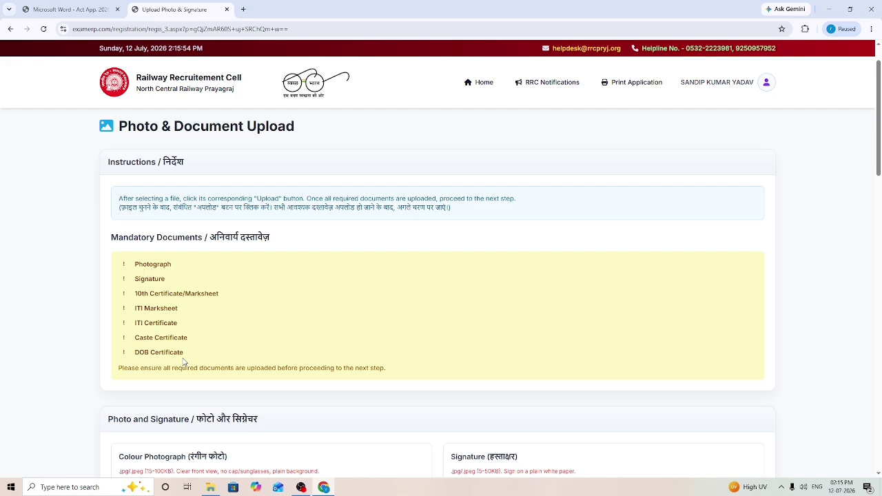
scroll(184, 358, "down", 3)
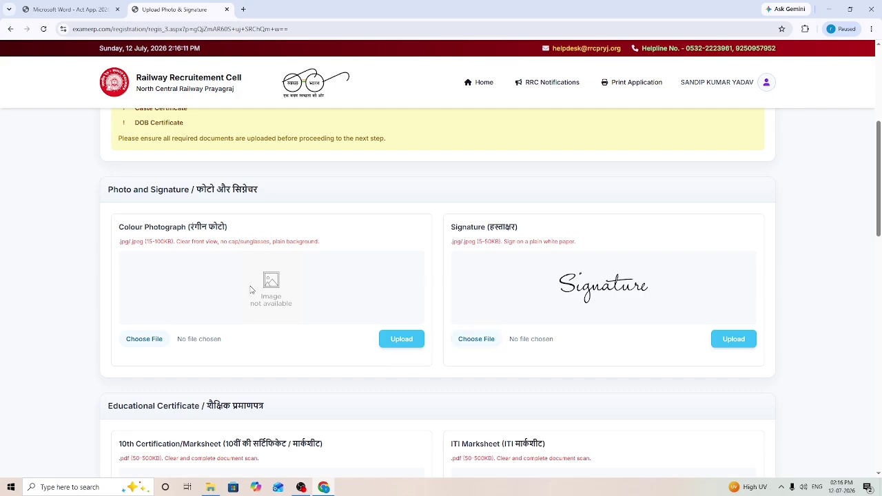
scroll(441, 343, "down", 7)
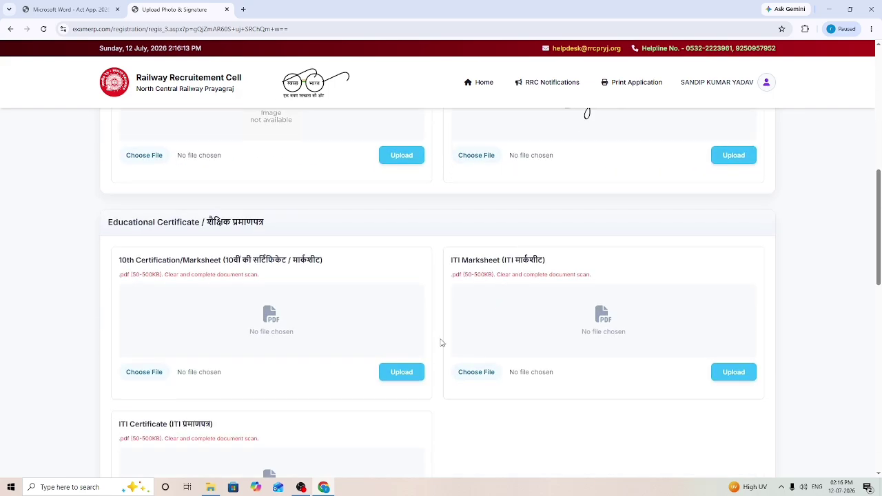
scroll(308, 328, "down", 5)
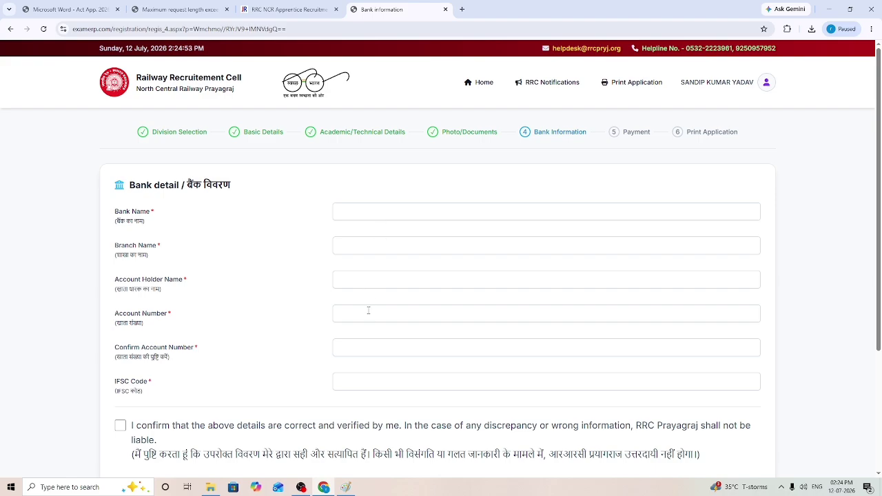
Confirm the bank details declaration, save the bank information and proceed to Step-5
scroll(367, 309, "down", 1)
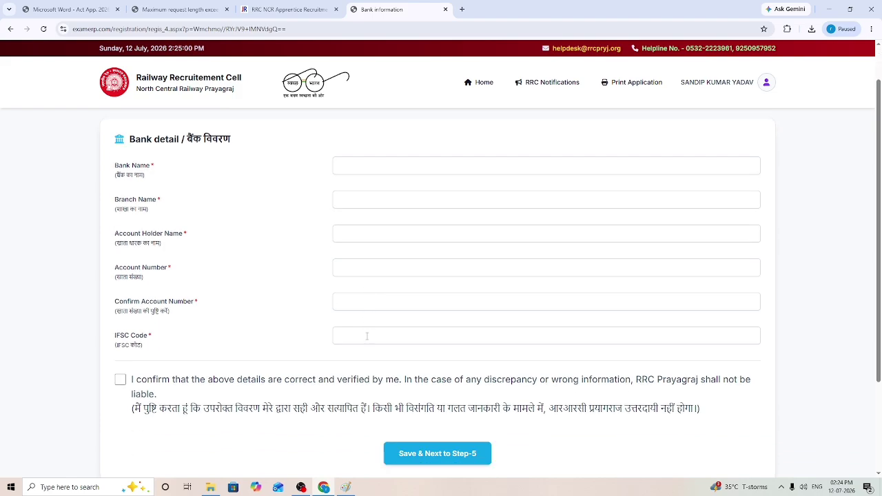
left_click(120, 381)
scroll(331, 368, "down", 2)
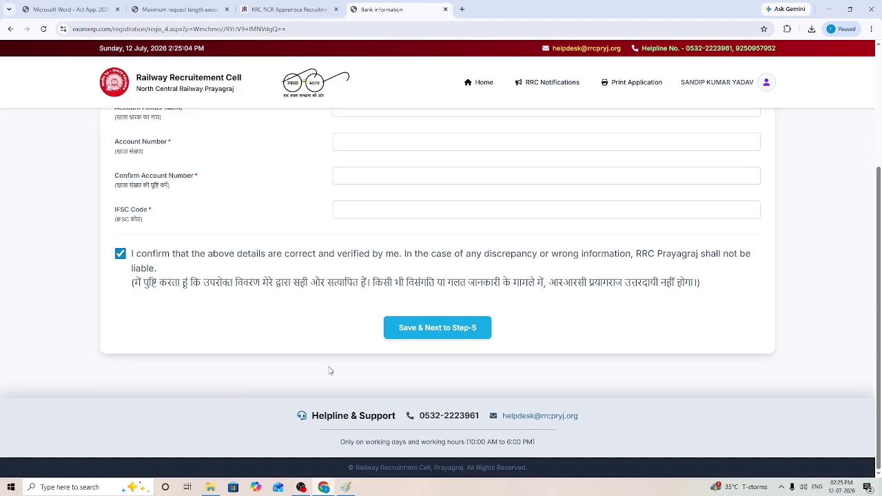
left_click(450, 333)
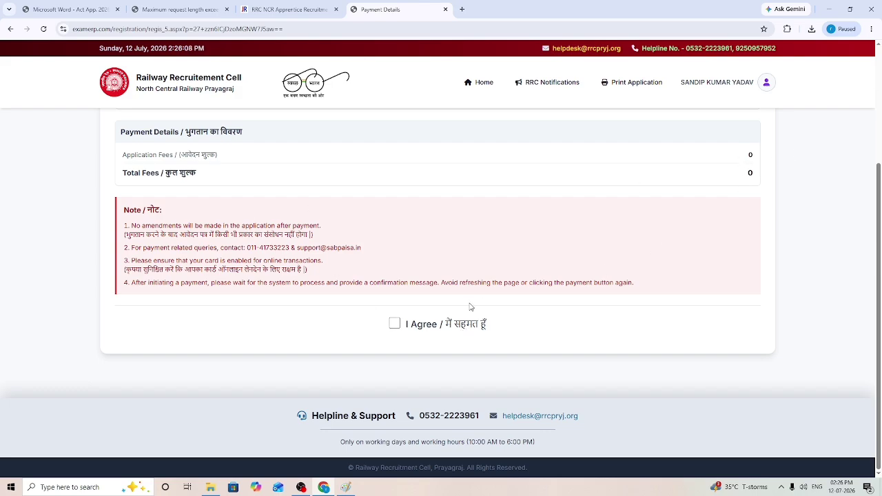
Agree to the payment notes and proceed with the application, and switch back to the page of instructions for new applicants
left_click(395, 324)
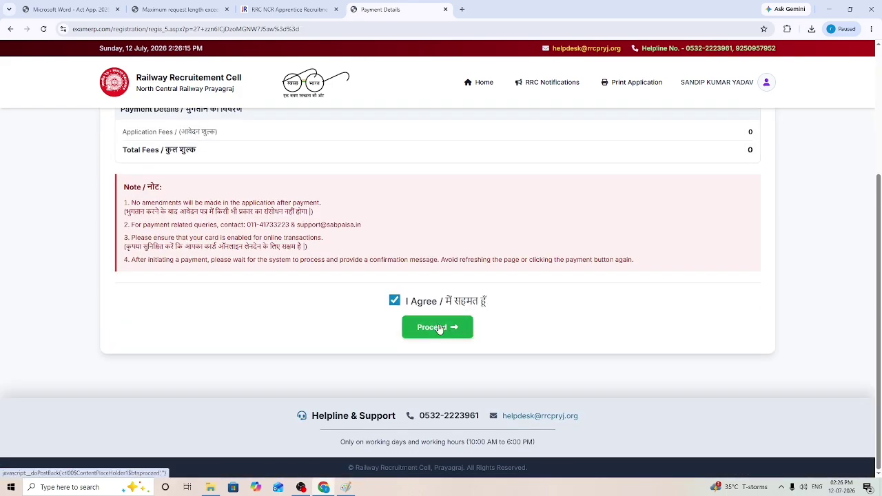
left_click(439, 328)
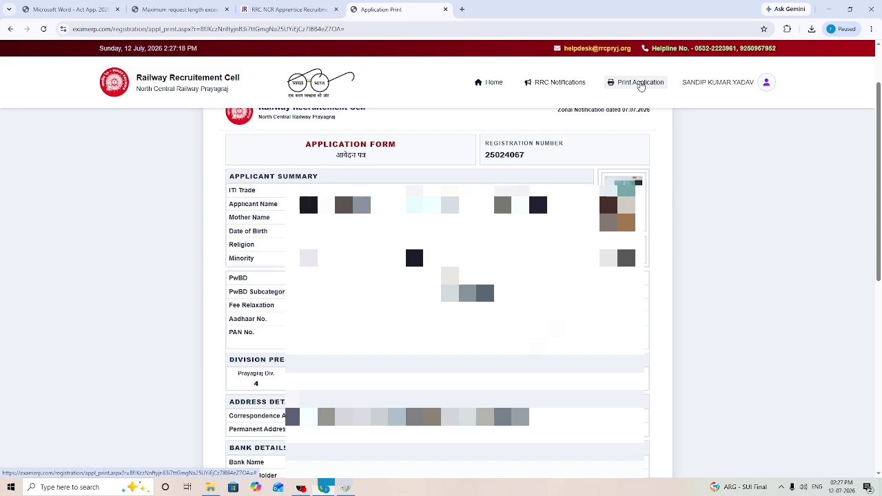
key("ctrl+shift+Tab")
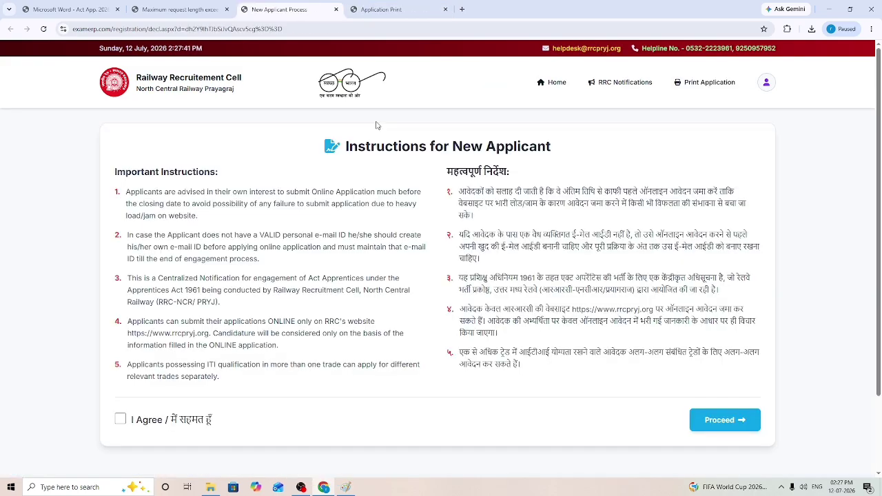